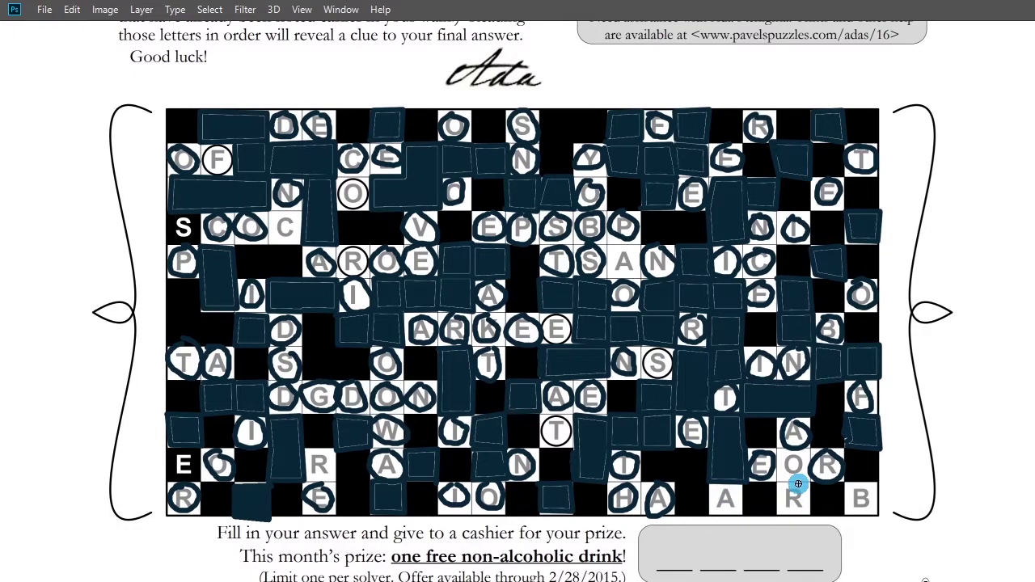
Try marking the A in the grid's bottom row with a cross and circling the nearby R and O.
mouse_move(765, 489)
left_mouse_down()
mouse_move(722, 491)
mouse_move(728, 503)
mouse_move(723, 487)
mouse_move(721, 509)
left_mouse_up()
mouse_move(791, 485)
left_mouse_down()
mouse_move(780, 507)
mouse_move(794, 515)
mouse_move(806, 502)
mouse_move(801, 488)
mouse_move(725, 503)
left_mouse_up()
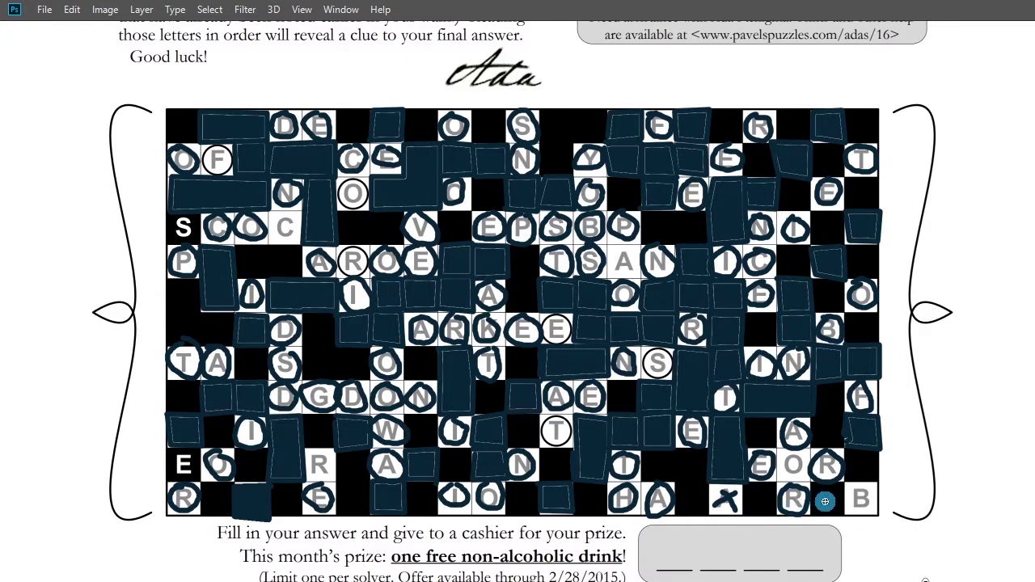
key("ctrl+alt+z")
key("ctrl+alt+z")
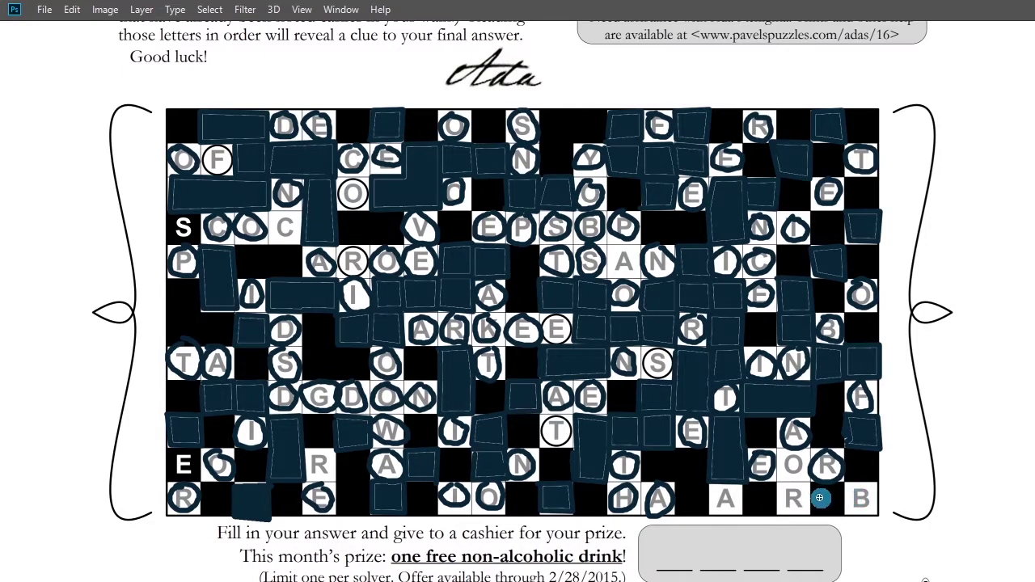
mouse_move(723, 489)
left_mouse_down()
mouse_move(797, 496)
mouse_move(783, 506)
left_mouse_up()
key("ctrl+z")
key("ctrl+z")
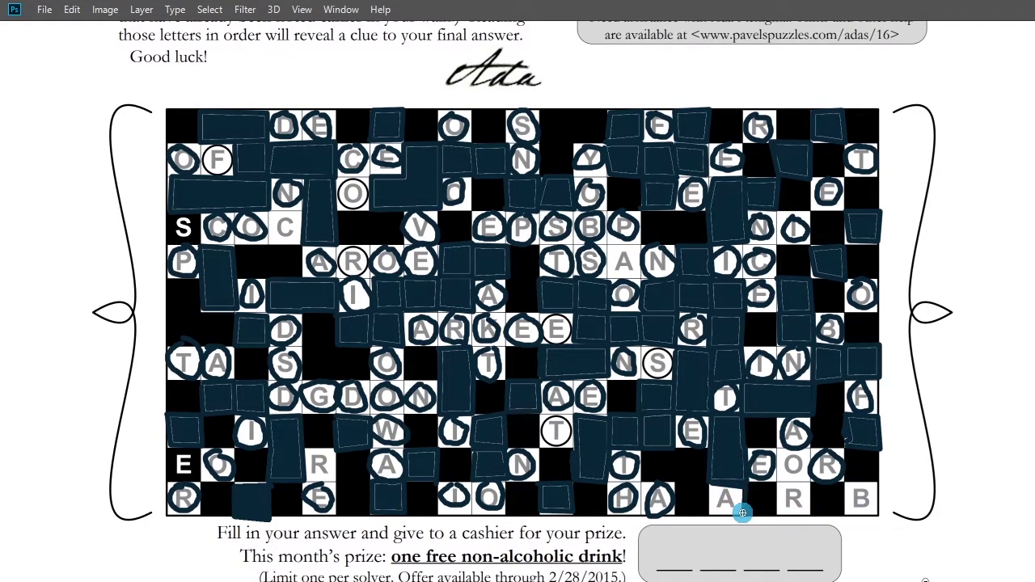
Fill in the A and B squares in the grid's bottom row, and circle the R between them and the O above it.
mouse_move(704, 493)
left_mouse_down()
mouse_move(791, 482)
mouse_move(776, 497)
mouse_move(795, 515)
mouse_move(793, 479)
left_mouse_up()
mouse_move(877, 489)
left_mouse_down()
mouse_move(873, 512)
mouse_move(852, 512)
mouse_move(859, 490)
mouse_move(859, 498)
left_mouse_up()
mouse_move(791, 443)
left_mouse_down()
mouse_move(774, 474)
mouse_move(802, 478)
mouse_move(781, 447)
left_mouse_up()
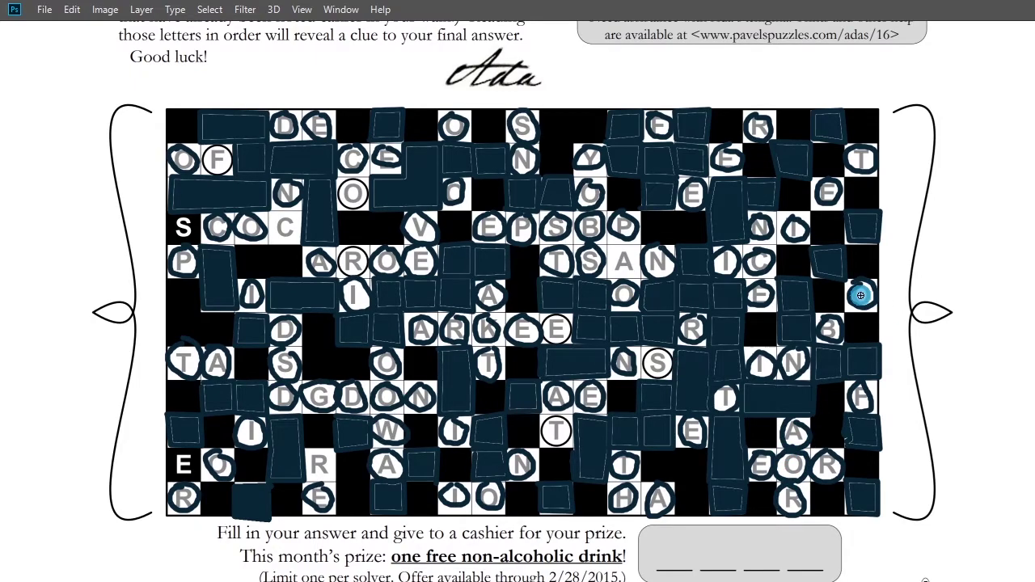
Lower the Draw layer's Color Overlay opacity to 0% and view the page in full screen.
key("Tab")
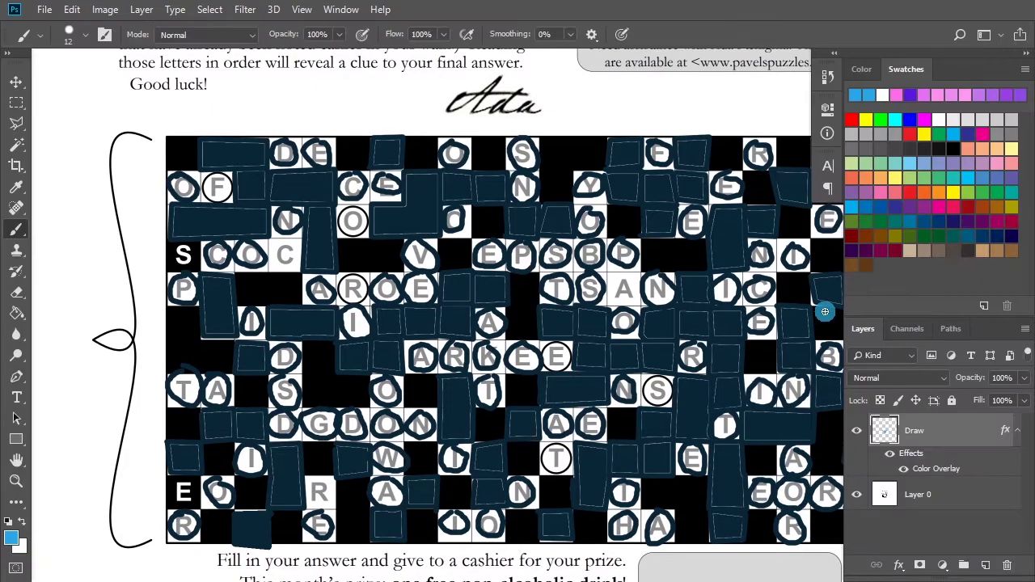
double_click(942, 476)
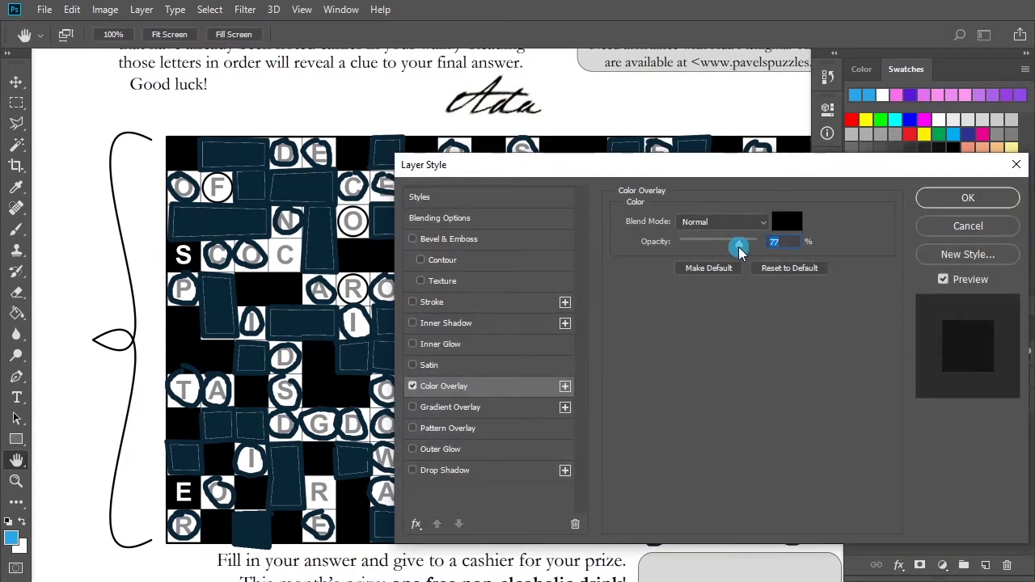
left_click_drag(740, 247, 615, 240)
left_click(968, 198)
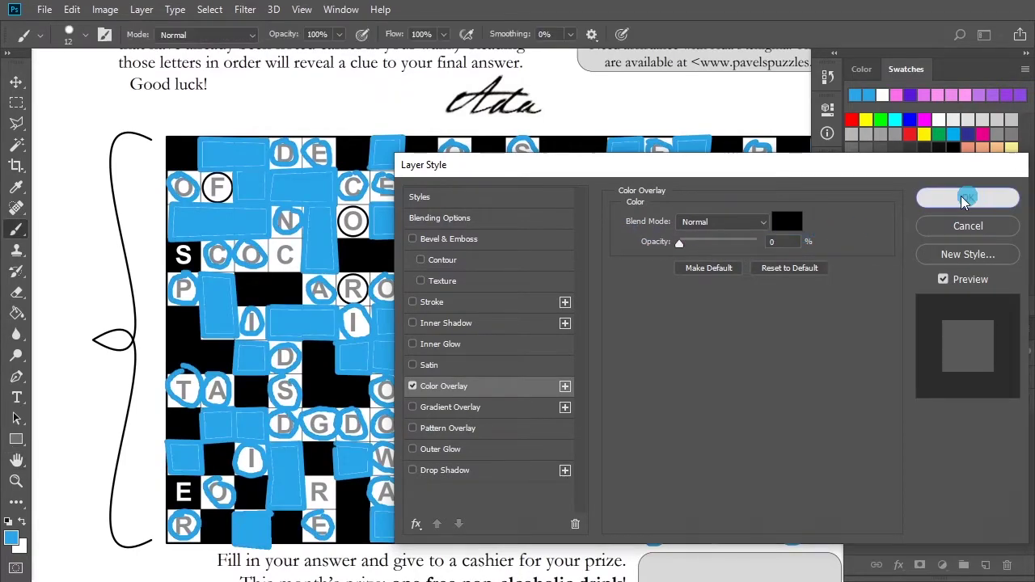
key("f")
key("f")
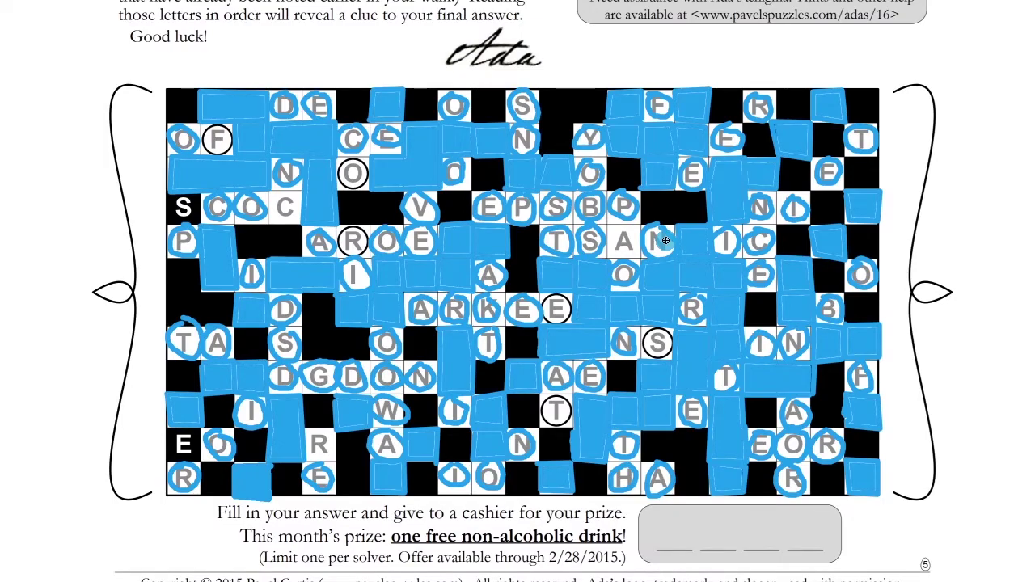
Set the Draw layer's Color Overlay opacity to 85% and view the page in full screen.
key("f")
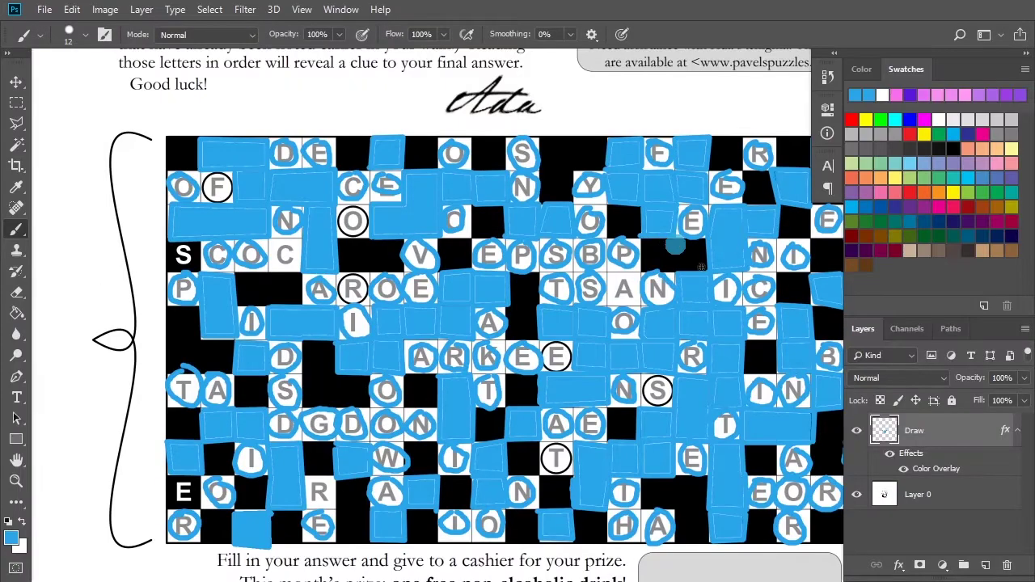
double_click(947, 471)
left_click_drag(712, 241, 746, 238)
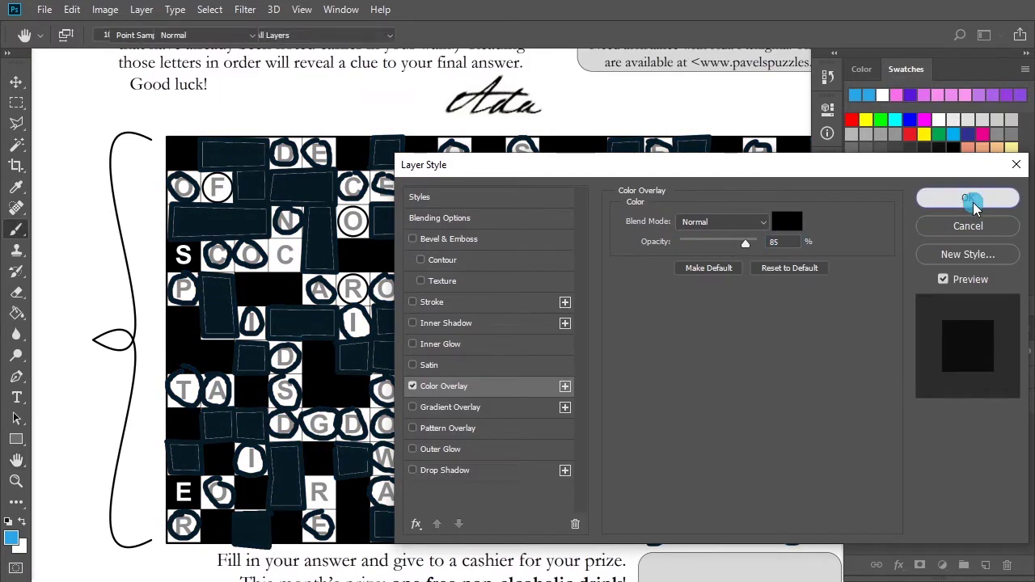
left_click(967, 198)
key("f")
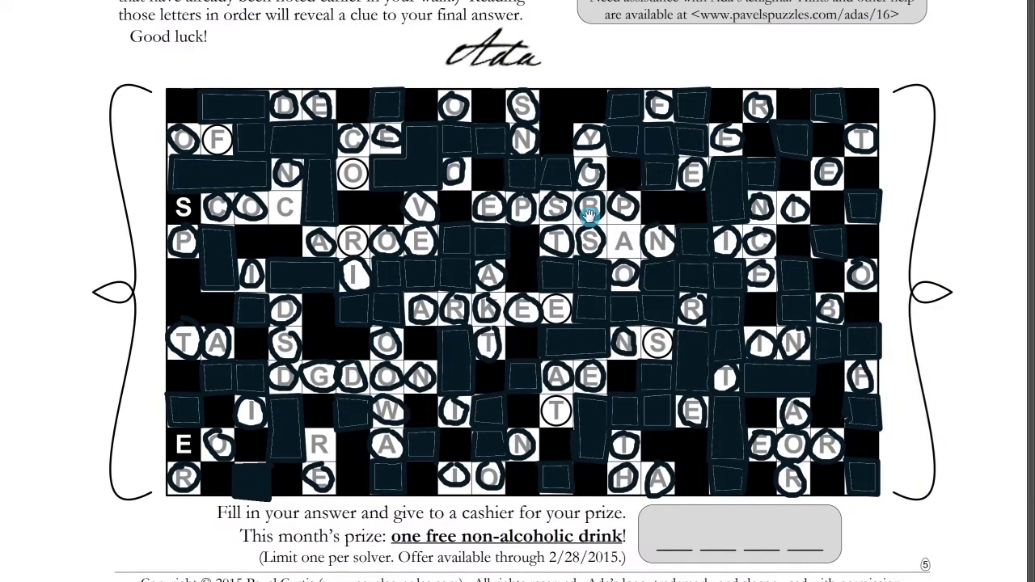
Review the garden-walk instructions and examine the grid for the shortest path from stone S to stone E.
left_click_drag(541, 179, 549, 130)
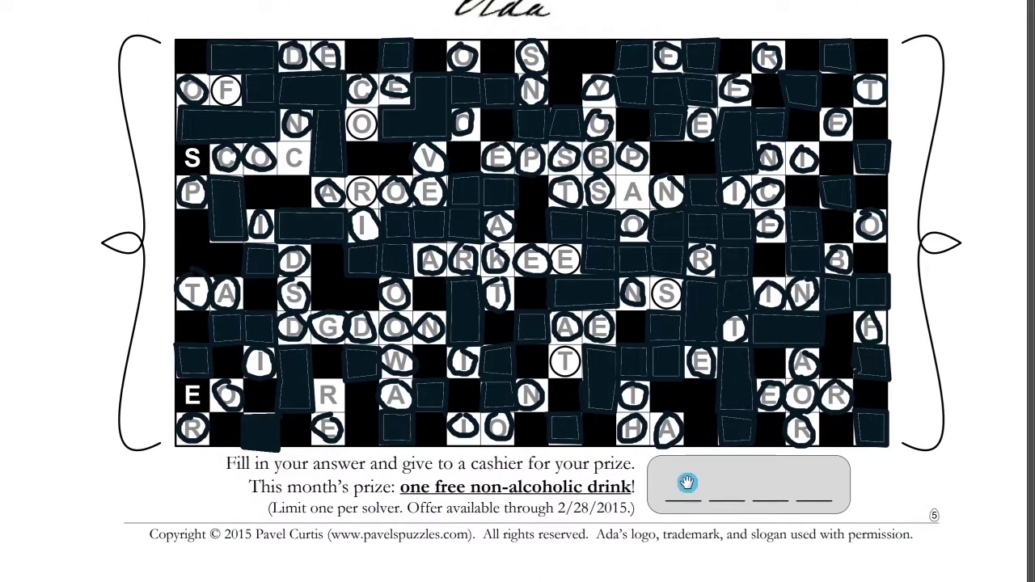
left_click_drag(564, 316, 606, 455)
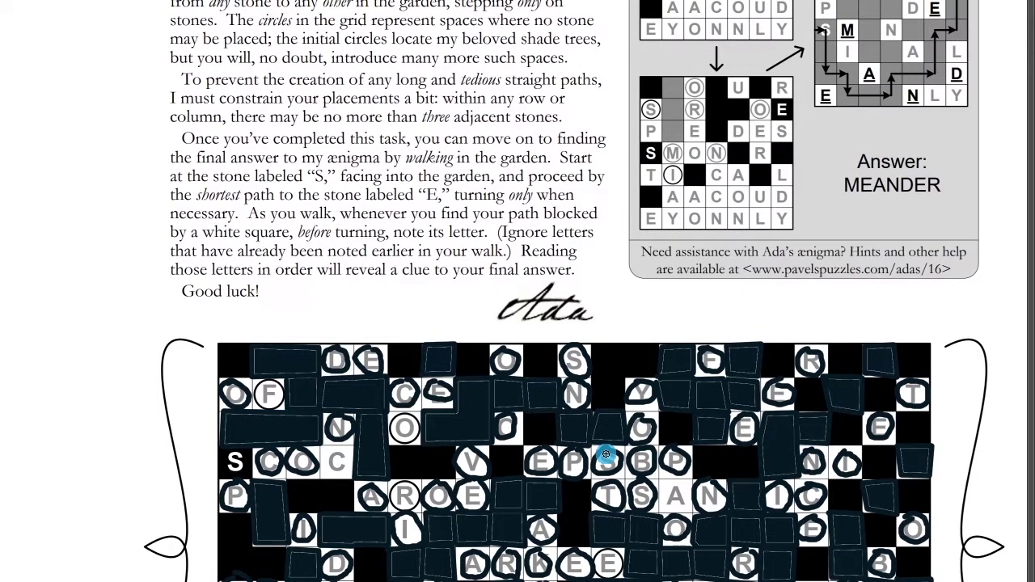
scroll(404, 266, "down", 5)
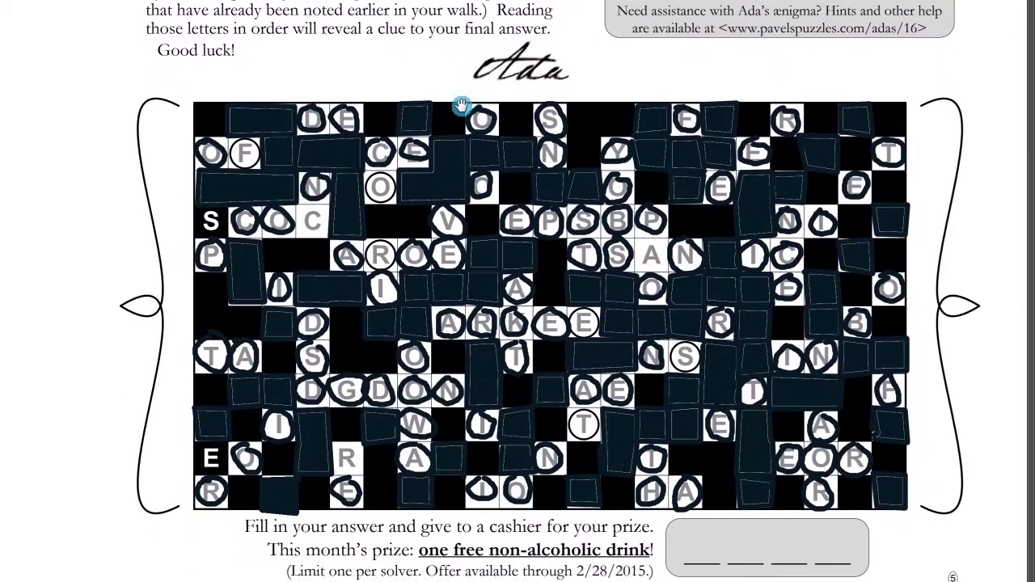
left_click_drag(461, 106, 462, 104)
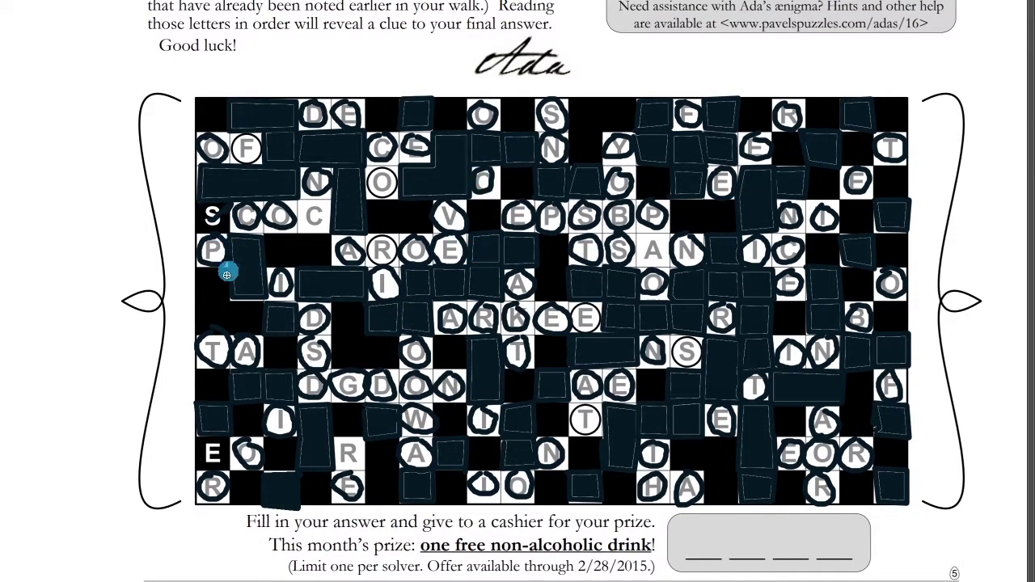
left_click(209, 457)
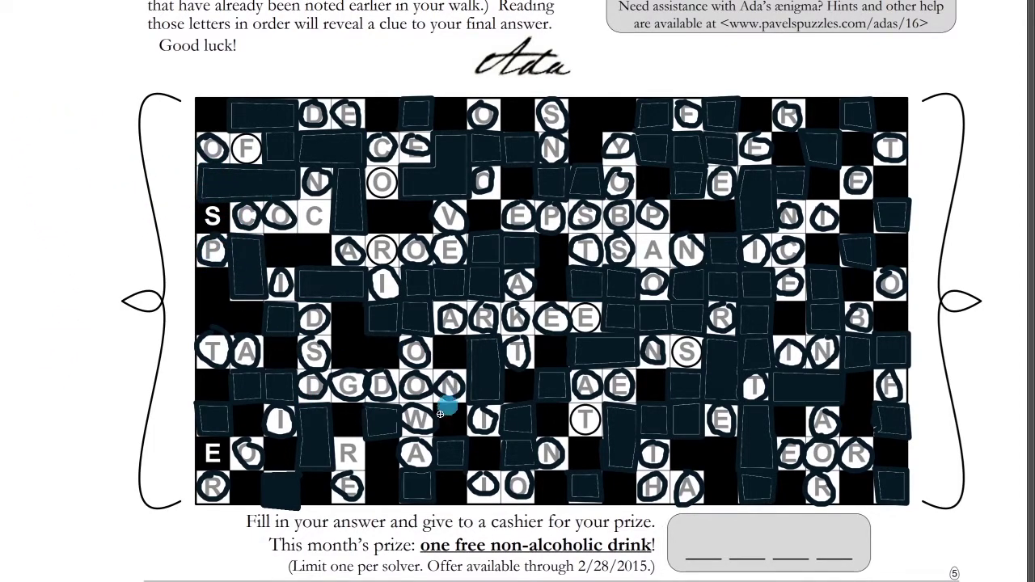
Try out the Type tool with the sample text ASDASD in the blank margin beside the signature.
mouse_move(4, 166)
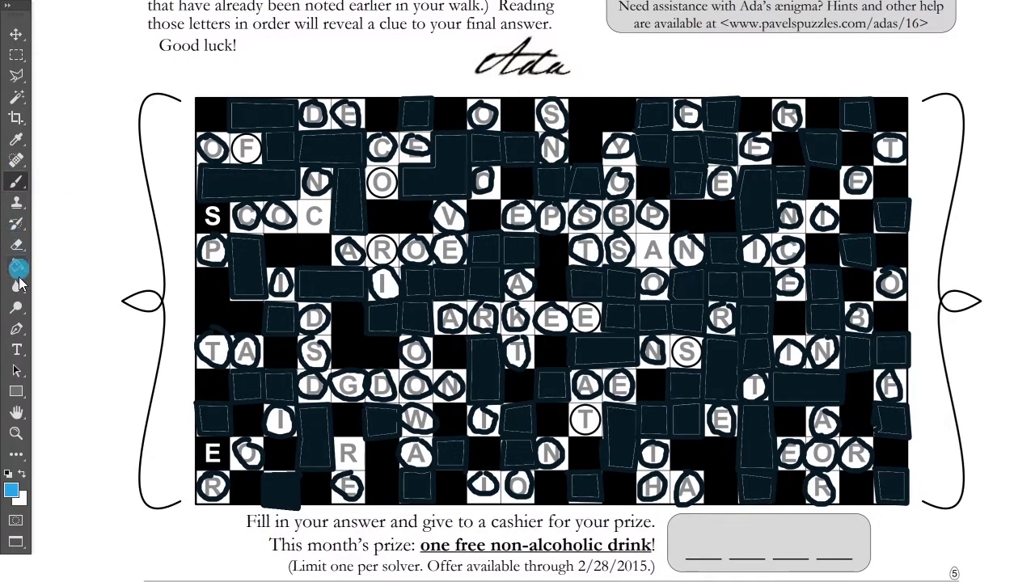
left_click(16, 350)
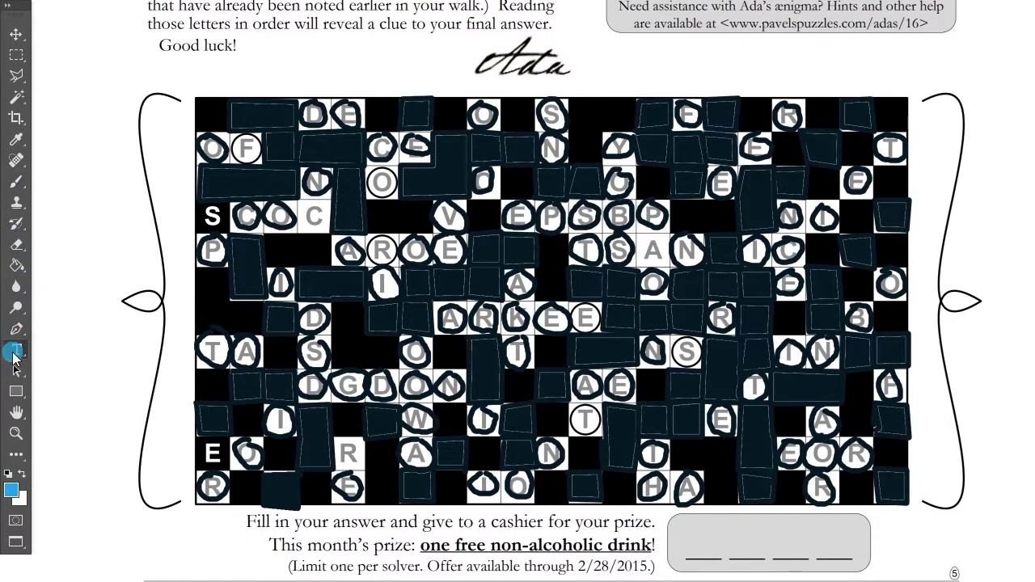
left_click(47, 74)
type("ASDASD")
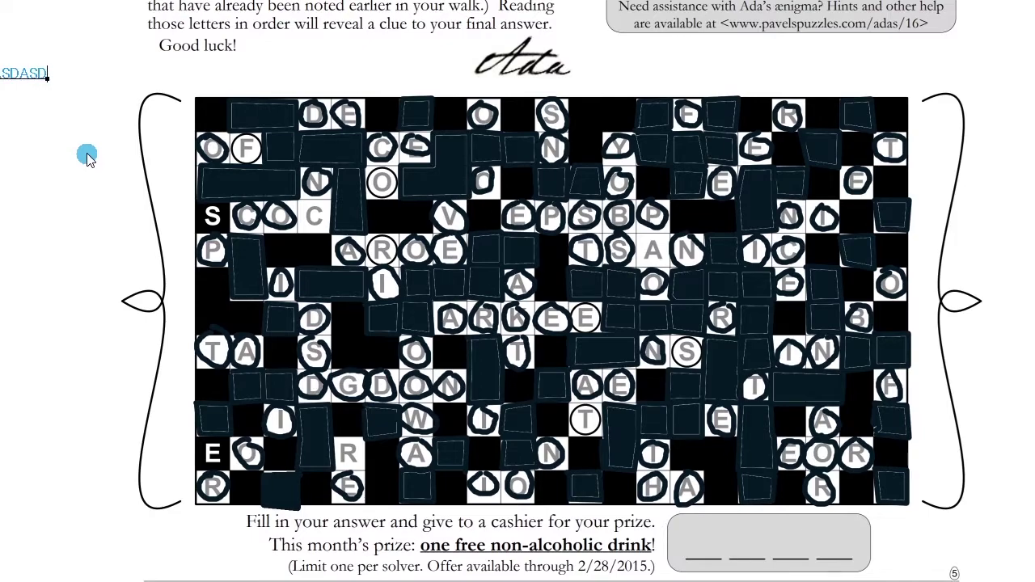
key("BackSpace")
key("BackSpace")
key("BackSpace")
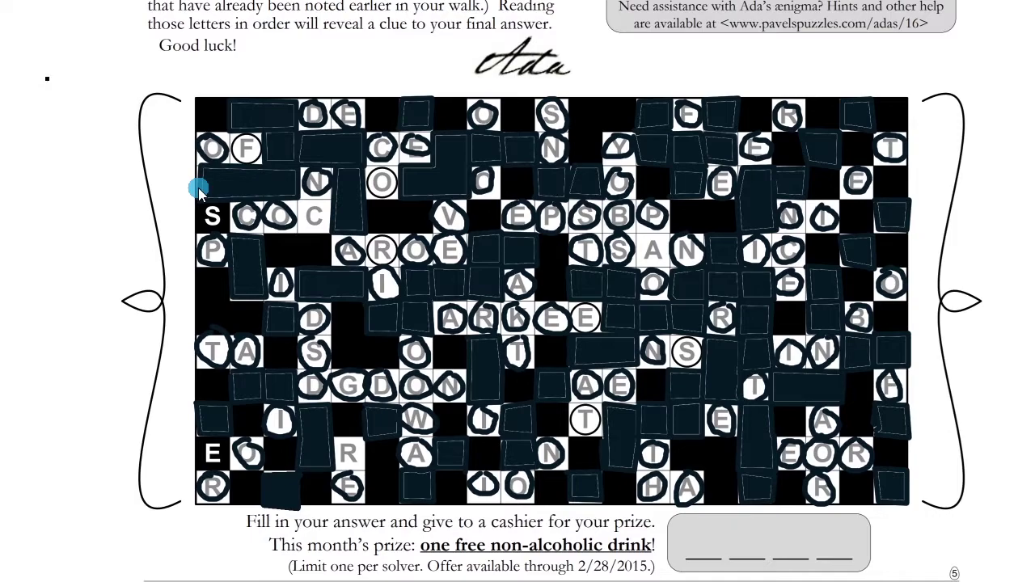
key("Escape")
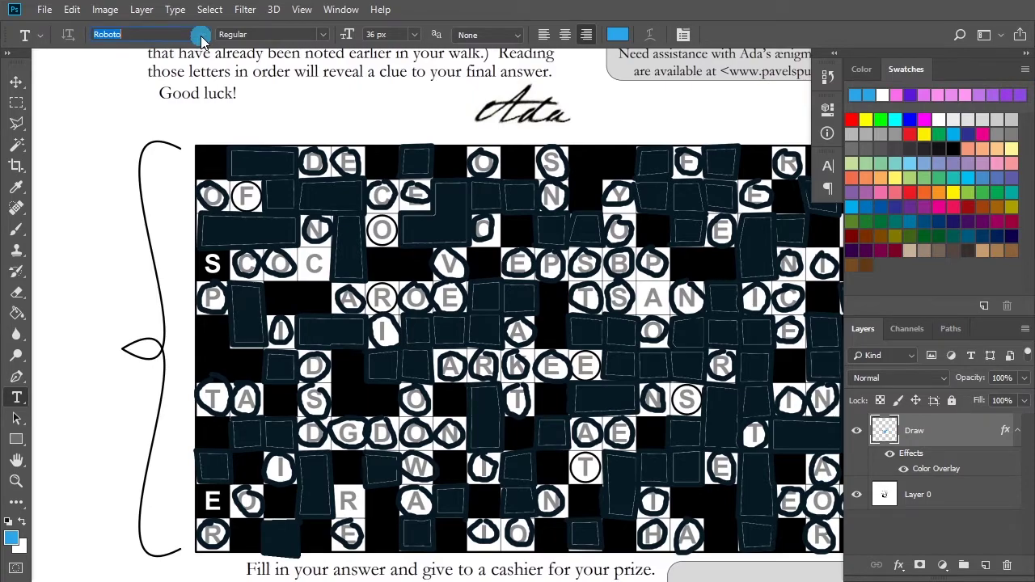
Set the Type tool to the Roboto font, Smooth anti-aliasing and a 72 px size.
left_click(202, 37)
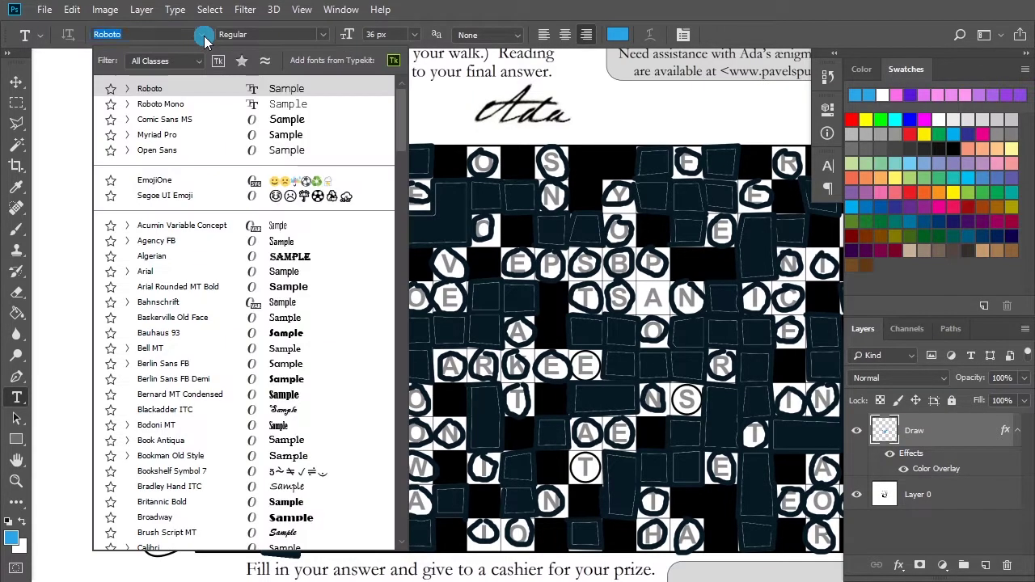
left_click(189, 88)
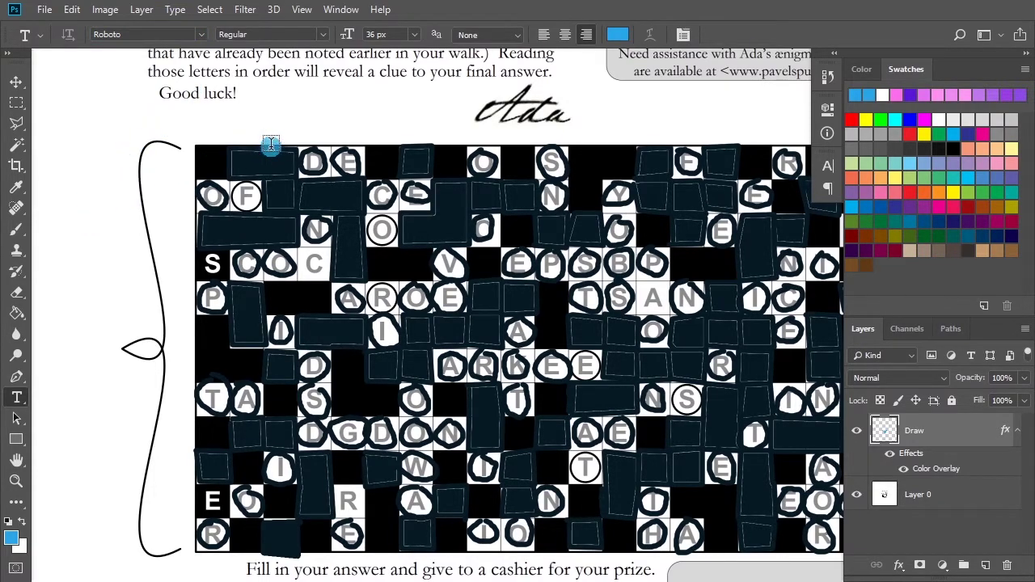
left_click(492, 36)
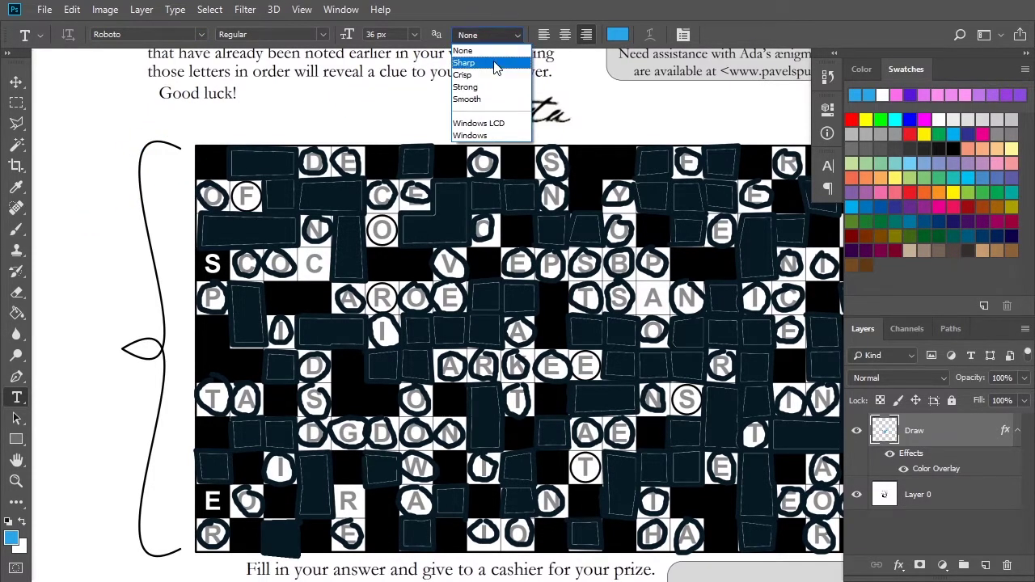
left_click(492, 97)
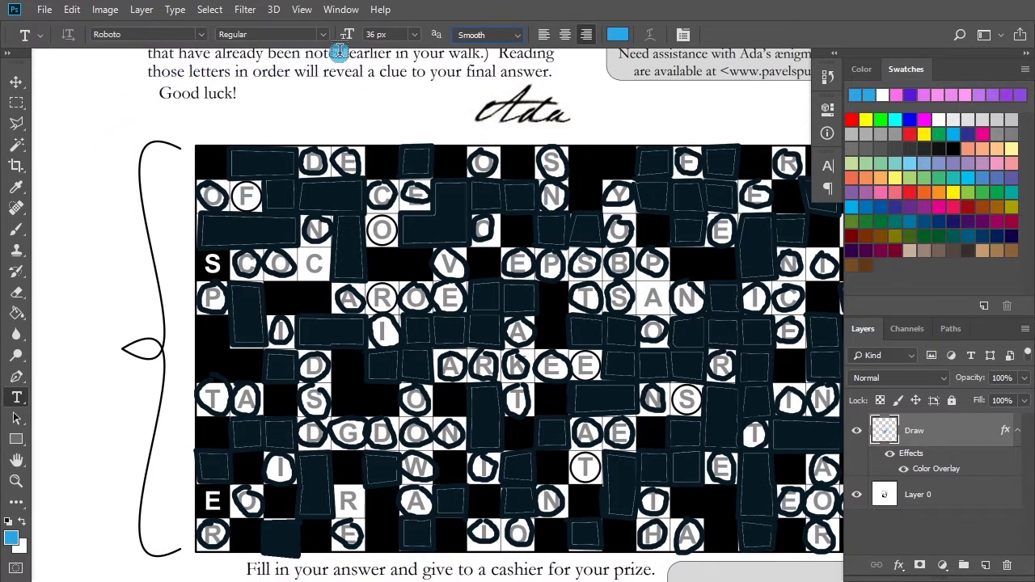
left_click(417, 36)
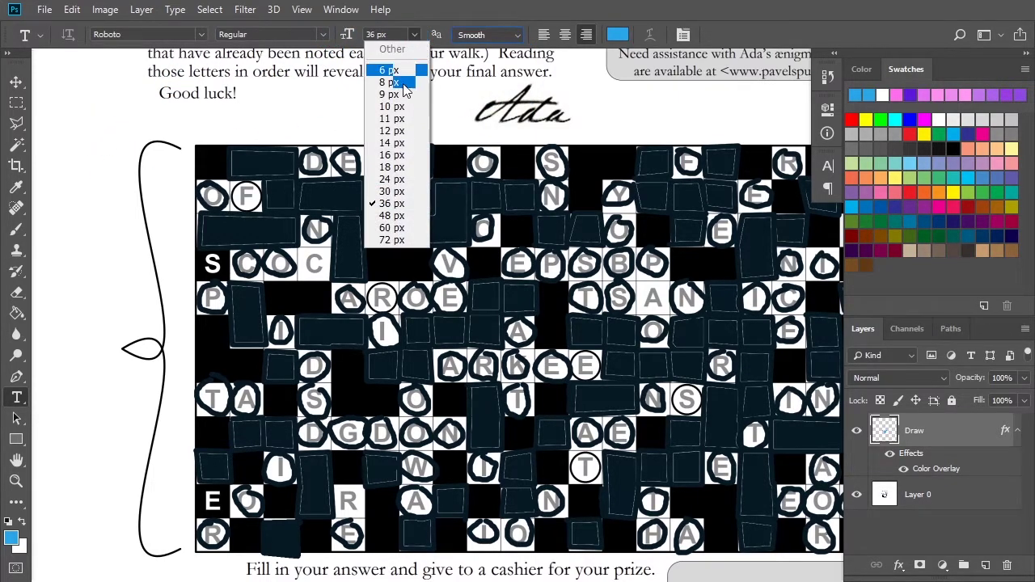
left_click(394, 245)
Try placing left-aligned text in the blank margin near the grid's upper corner.
left_click(78, 142)
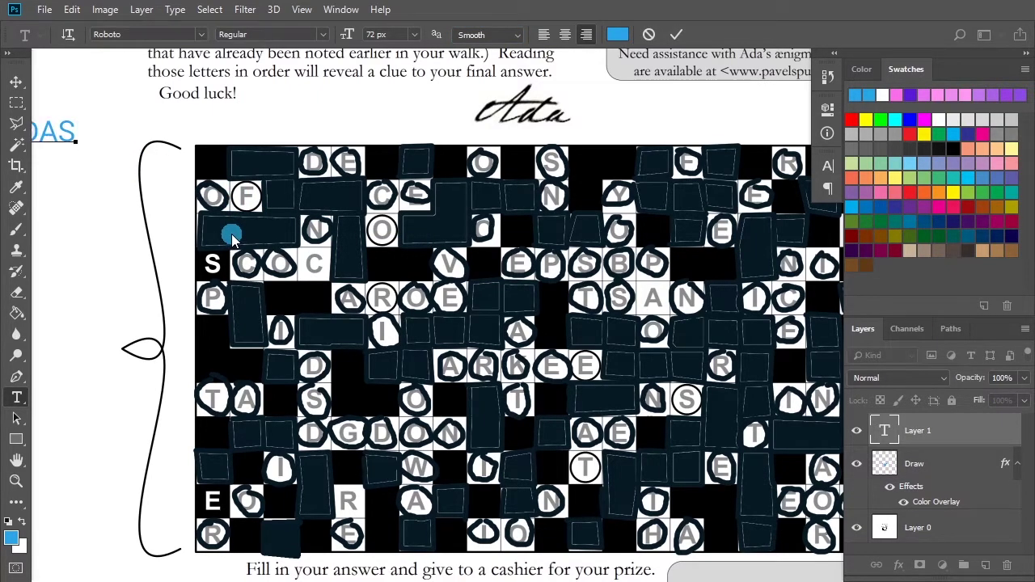
key("BackSpace")
key("BackSpace")
key("BackSpace")
key("BackSpace")
key("BackSpace")
key("BackSpace")
left_click(543, 34)
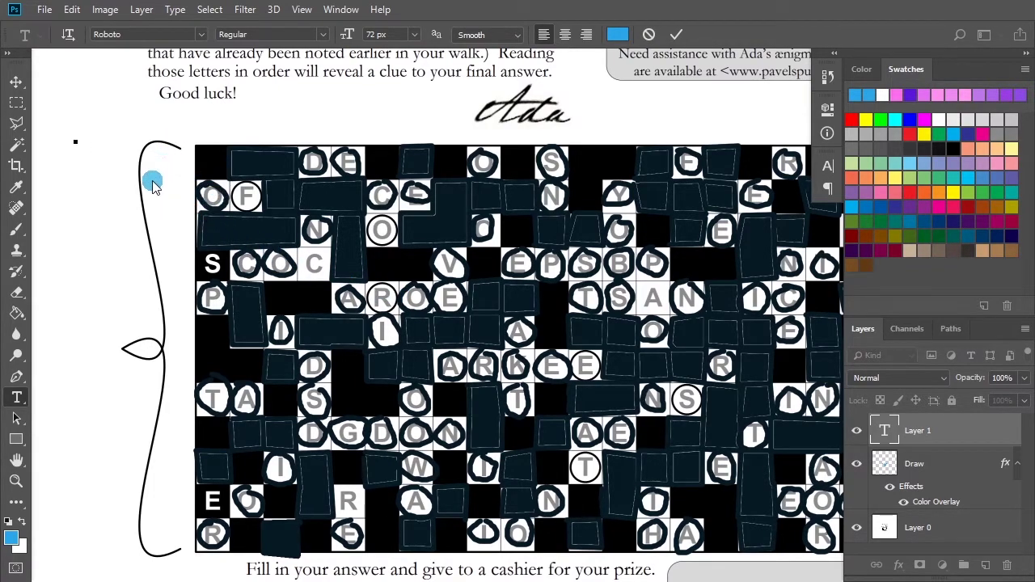
key("Escape")
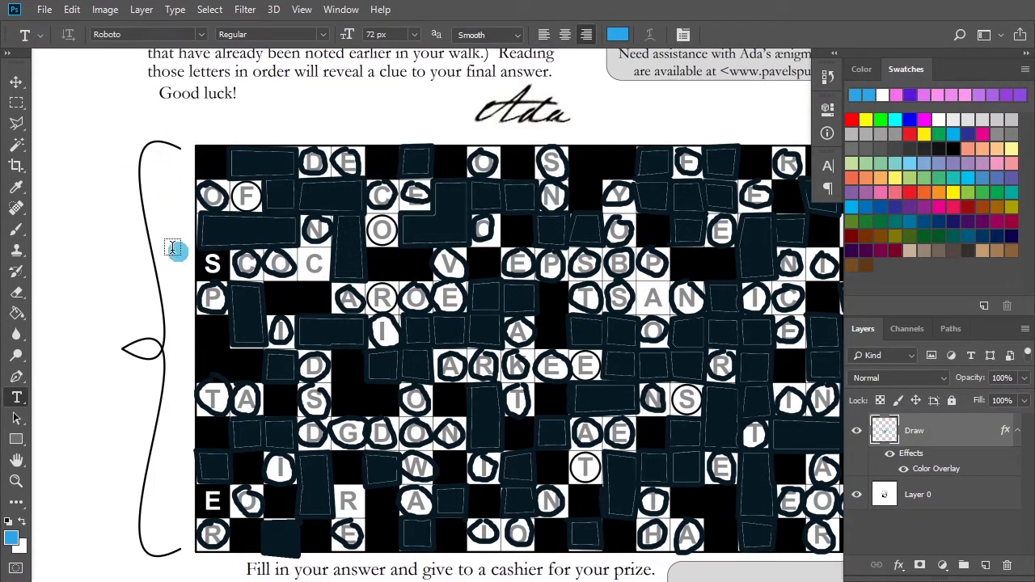
Try writing the letters ONC in the margin above the brace in full-screen view.
key("f")
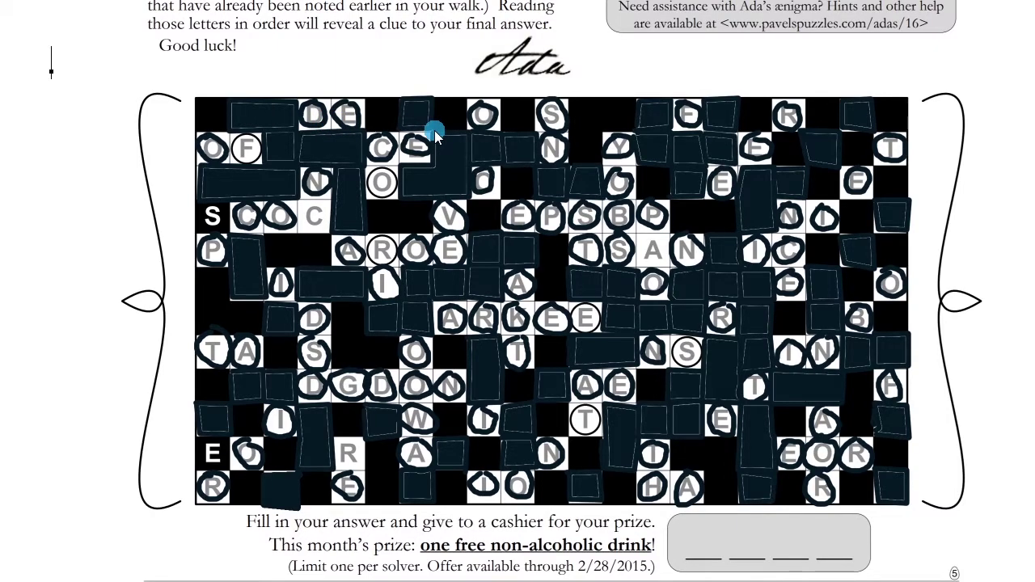
type("ON")
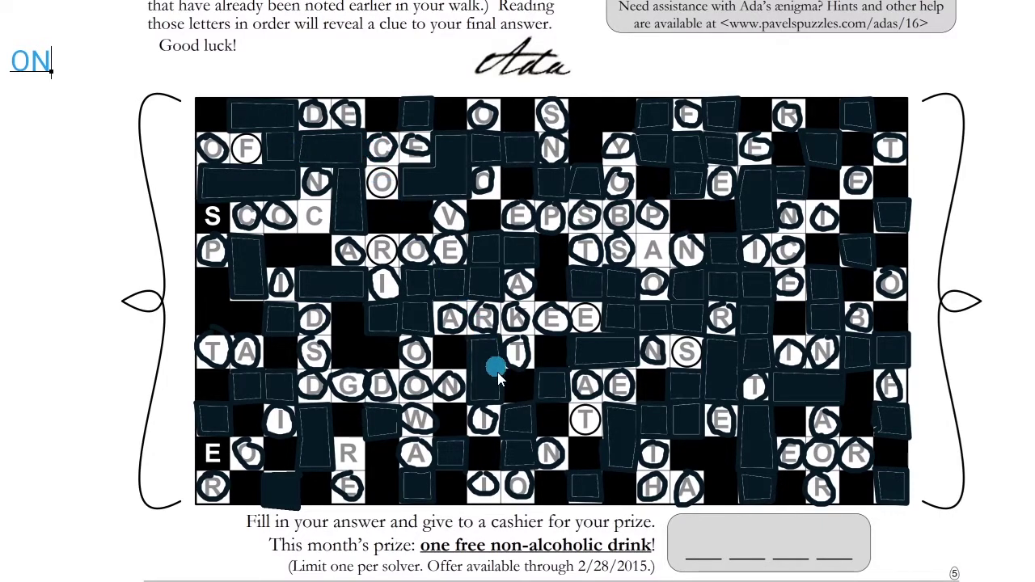
type("C")
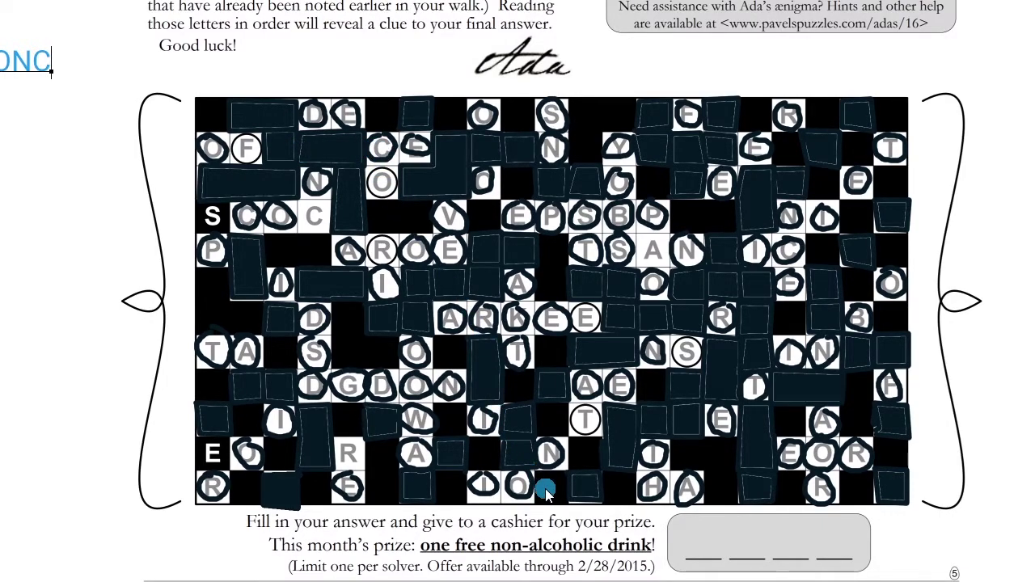
key("BackSpace")
key("BackSpace")
key("BackSpace")
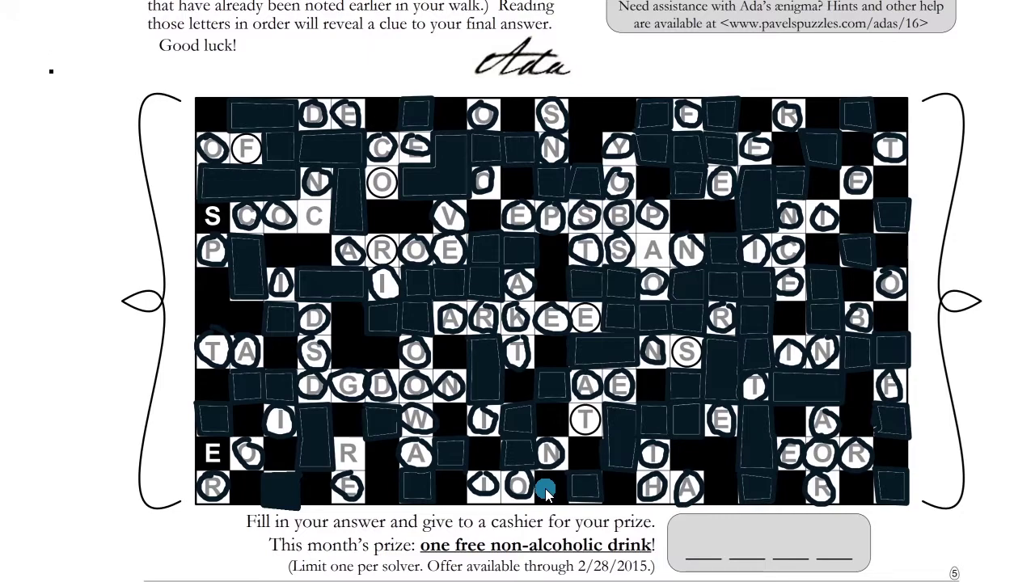
Set the Type tool's text alignment to left.
key("Tab")
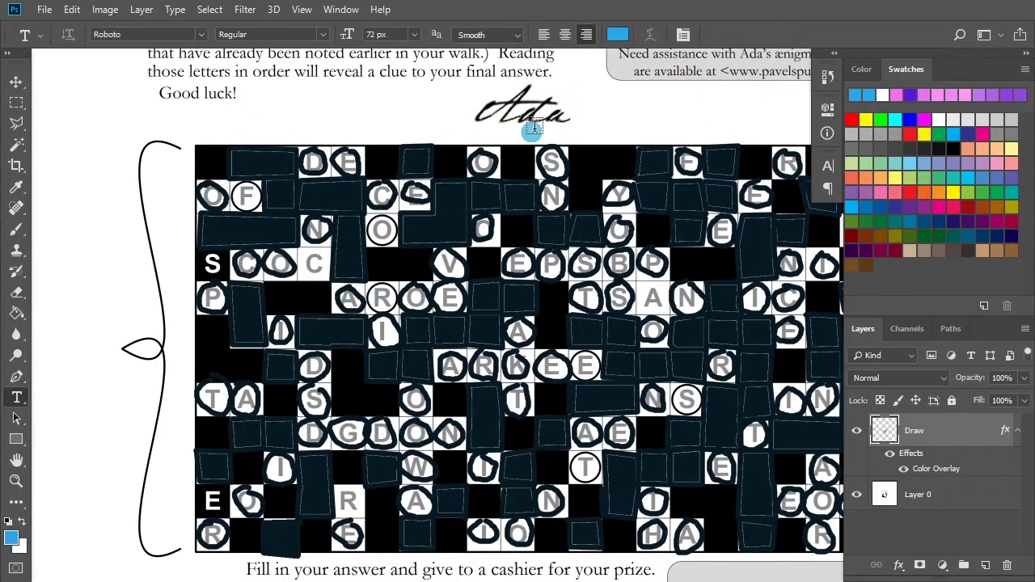
left_click(543, 34)
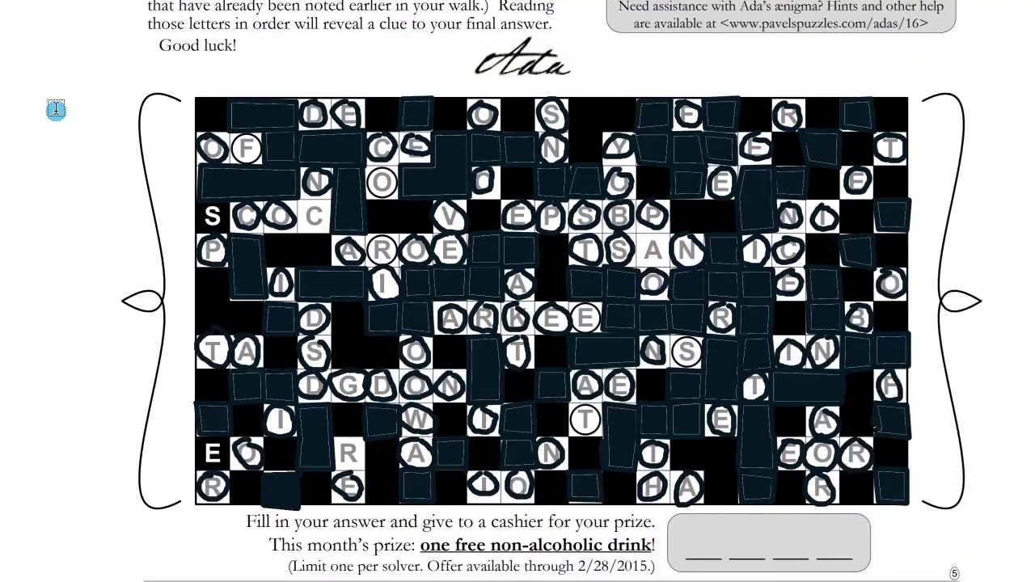
Try writing the word CONCAVE as text in the blank margin above the grid's brace in full-screen view.
key("Tab")
left_click(45, 69)
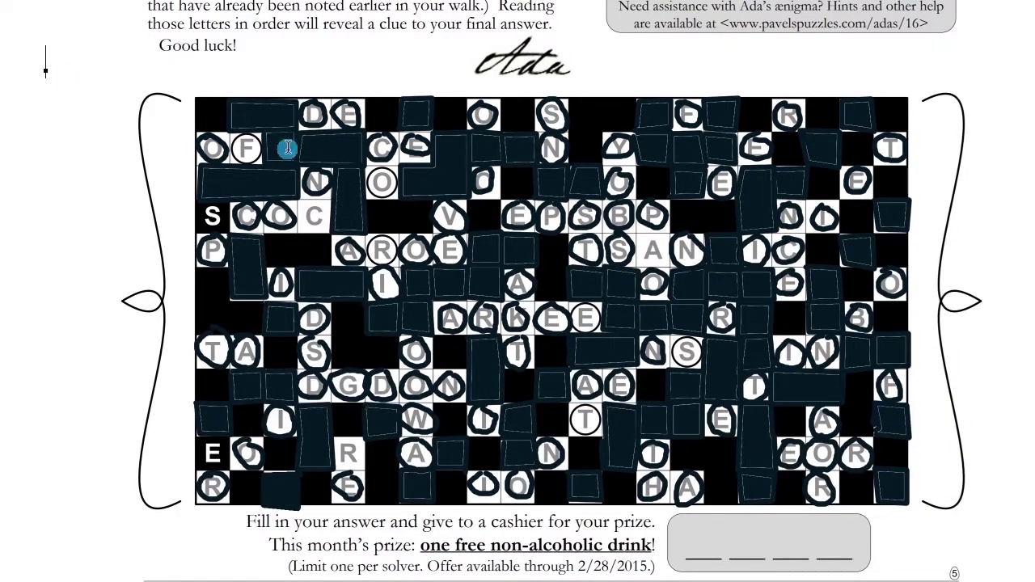
type("ONC")
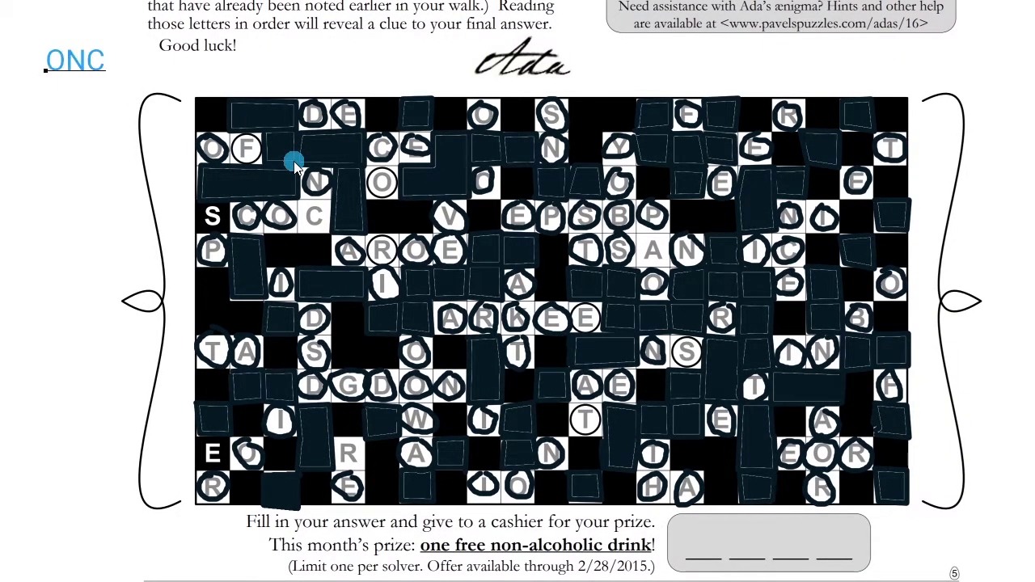
type("A")
type("V")
key("Left")
key("Left")
key("Left")
key("Left")
key("Left")
type("C")
key("Right")
key("Right")
key("Right")
key("Right")
type("E")
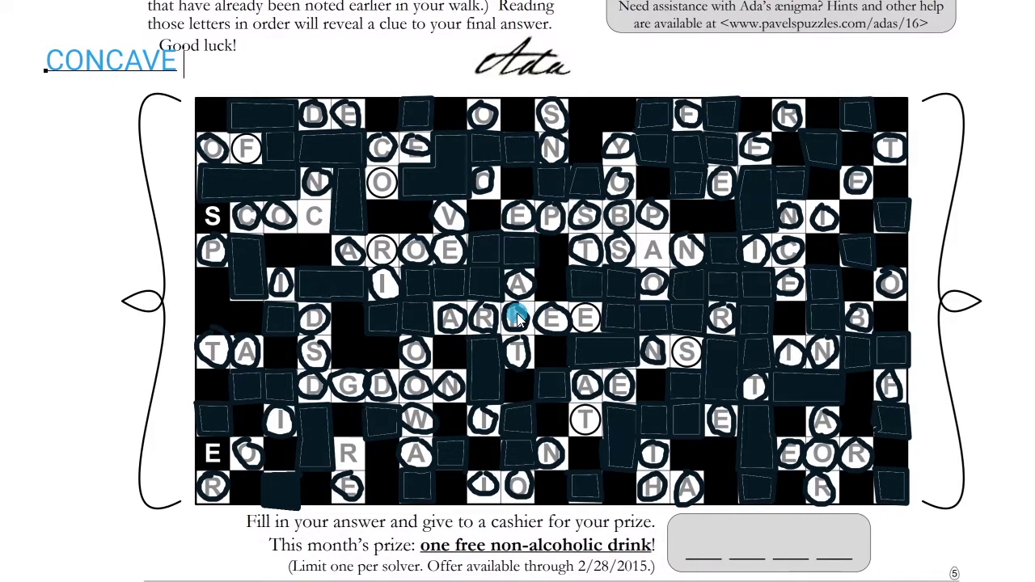
Try continuing the line of noted letters with ONE OF PENROSE after CONCAVE.
type("ON")
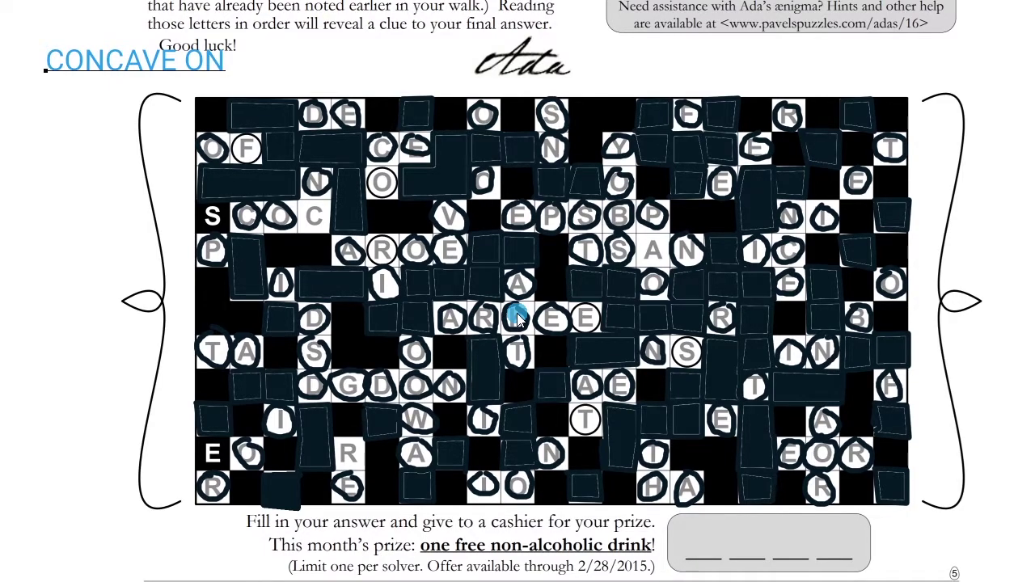
type("EOE")
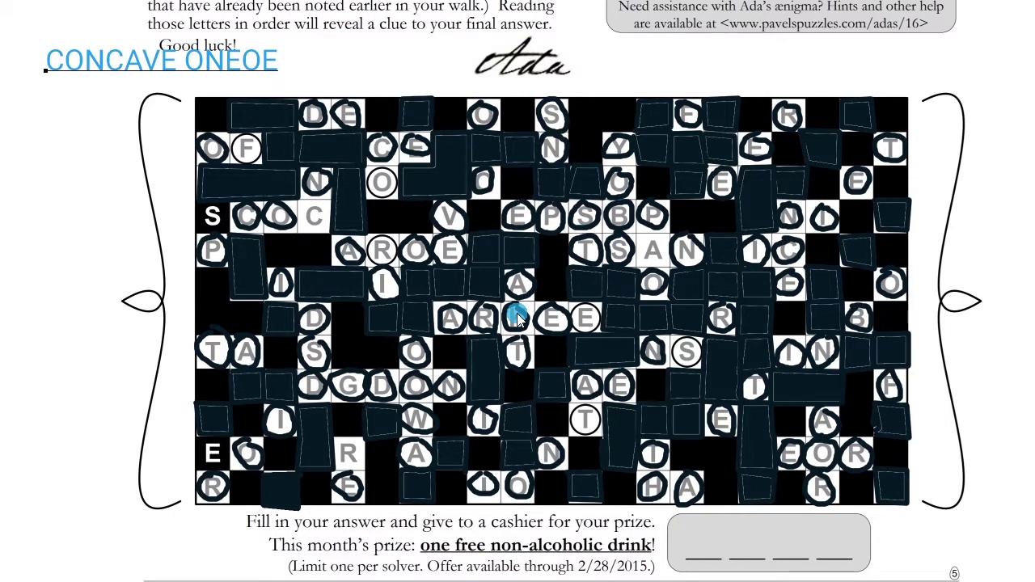
key("BackSpace")
key("BackSpace")
type("OF")
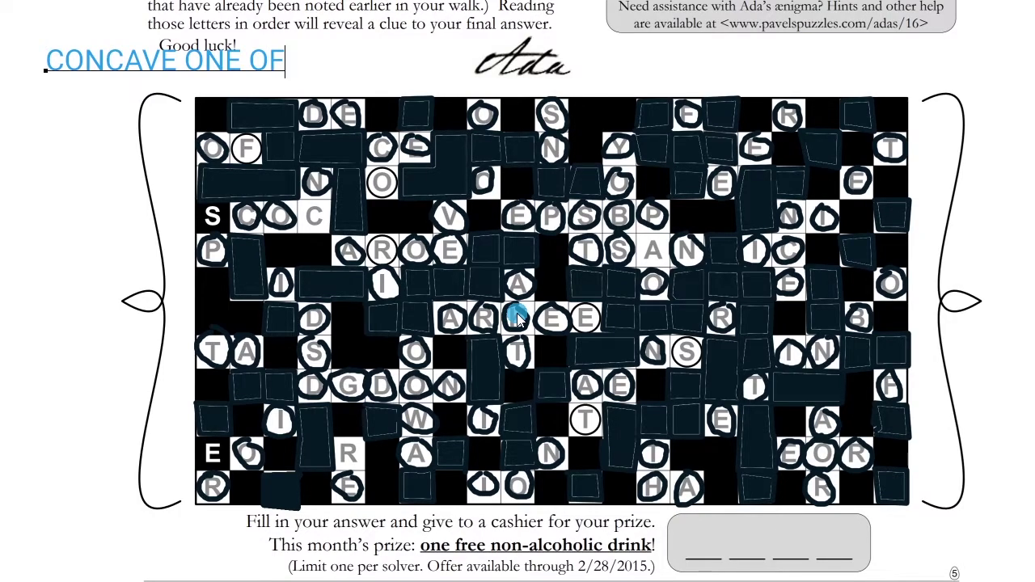
type(" PEN")
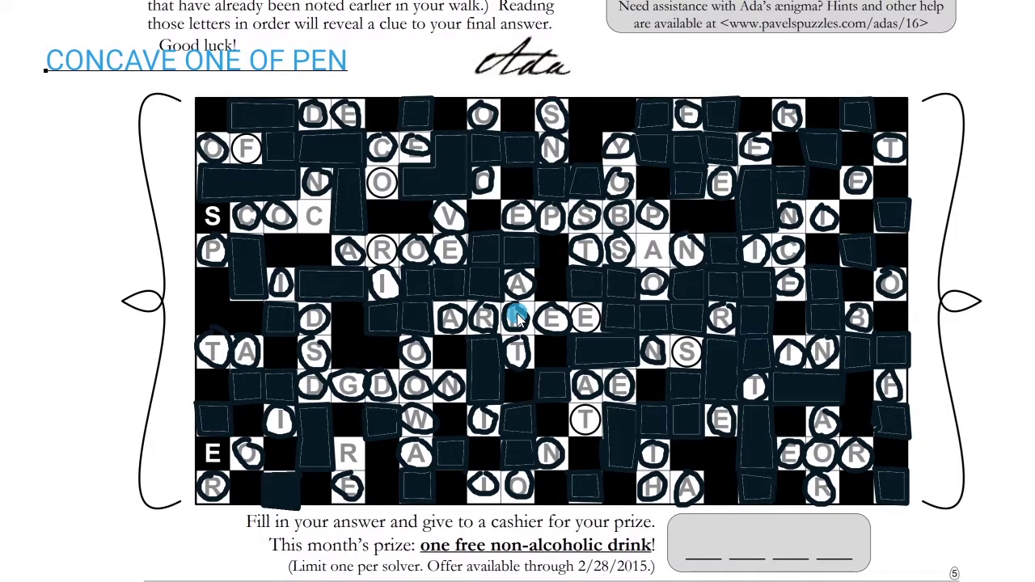
type("ROSE")
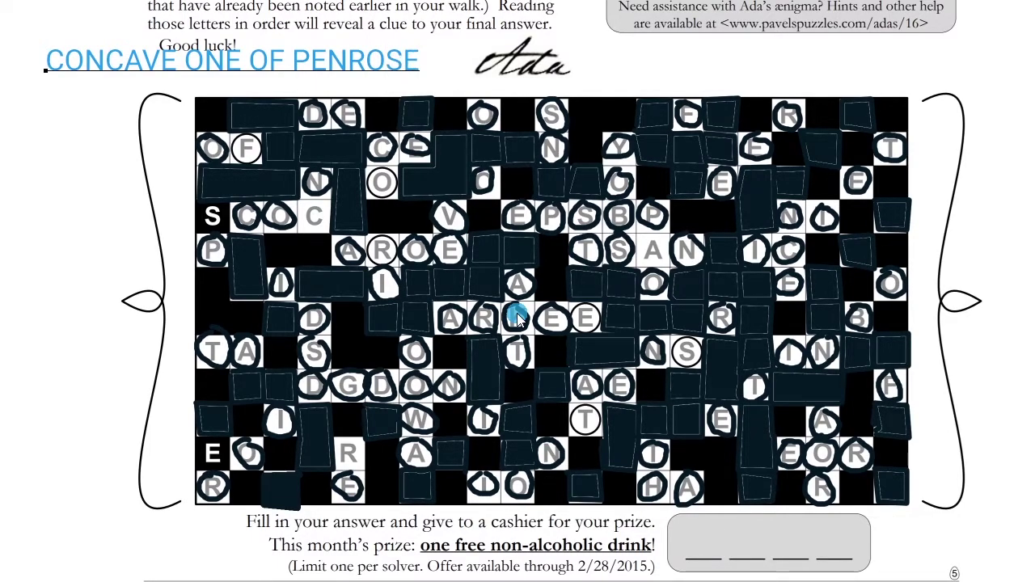
Try adding the letters SAPERIOD after PENROSE in the line of noted letters.
type(" SA")
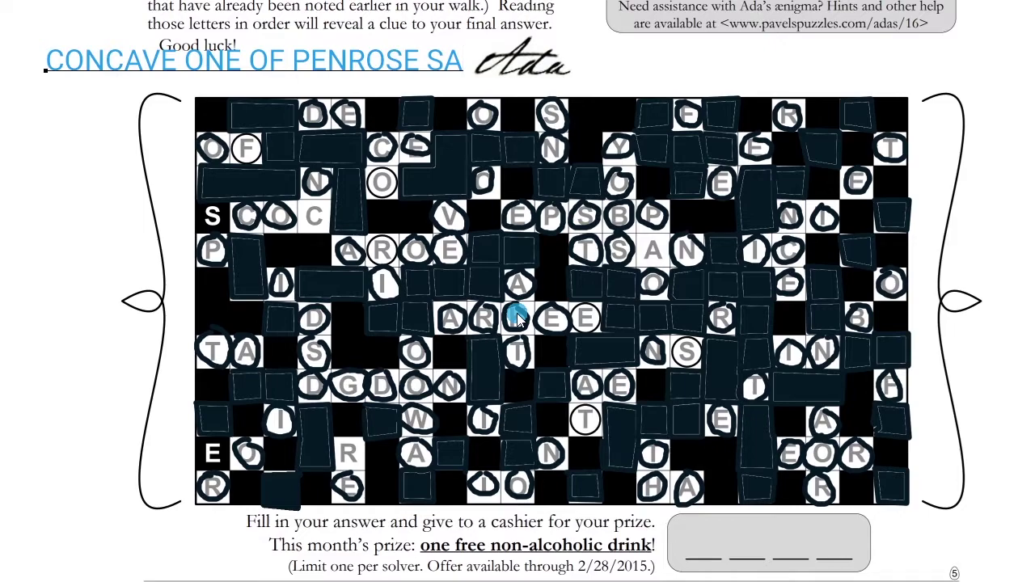
type("P")
type("E")
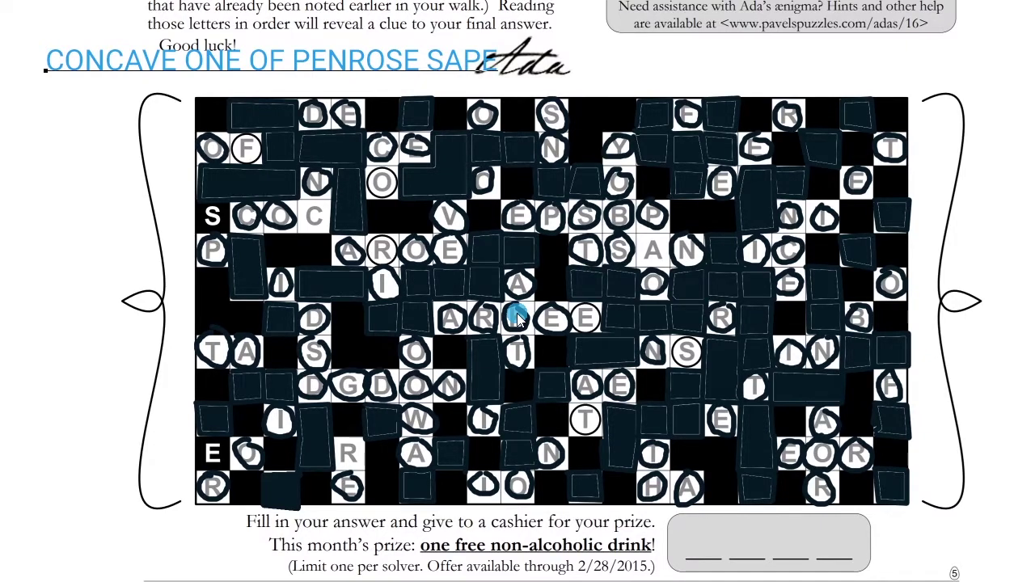
type("RI")
type("O")
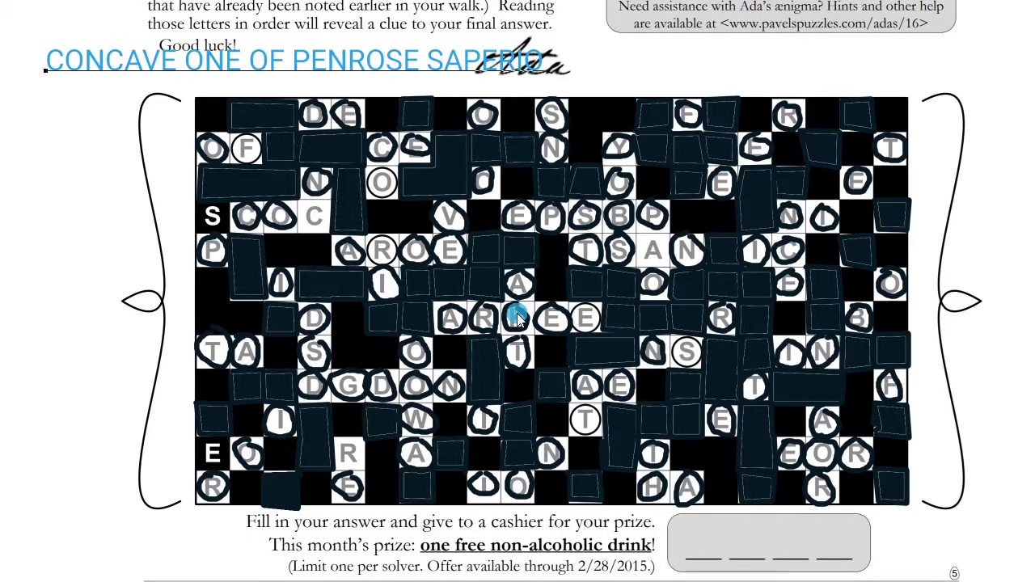
type("D")
Try regrouping the letters into PENROSES A PERIOD and adding the letter A at the end.
key("Left")
key("Left")
key("Left")
key("Left")
key("Left")
key("Left")
key("Left")
key("Left")
key("BackSpace")
key("Right")
key("Right")
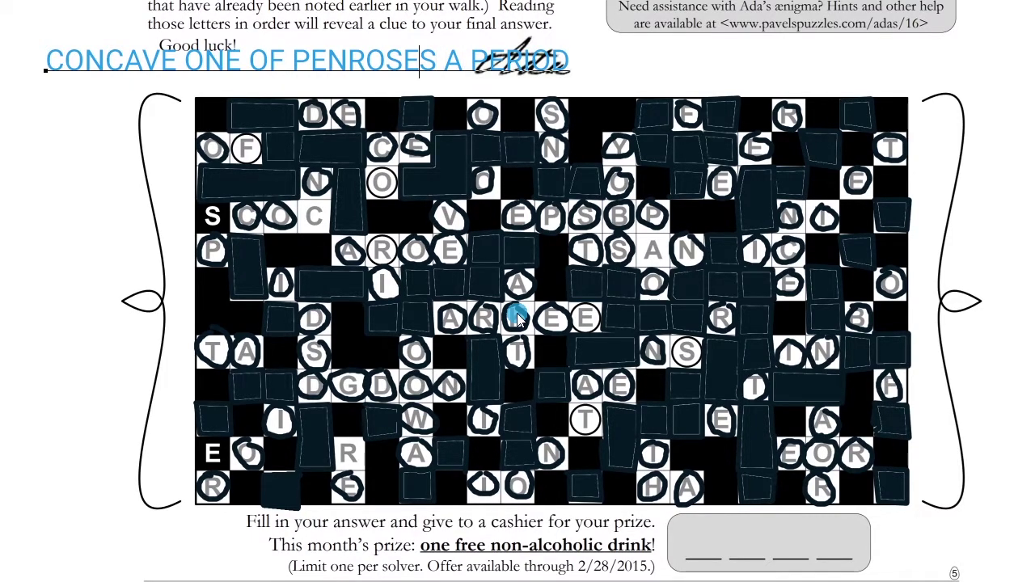
key("Right")
key("Right")
key("Right")
key("Right")
key("Right")
key("Right")
key("Right")
key("Right")
type("A")
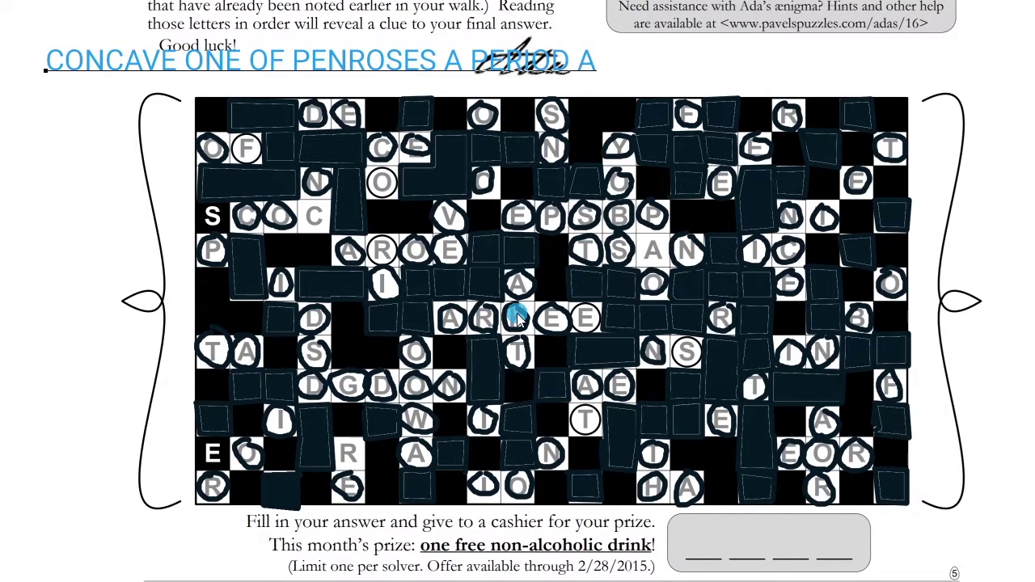
Try extending the line of noted letters with ICPADI.
type(" O")
key("BackSpace")
type("ICP")
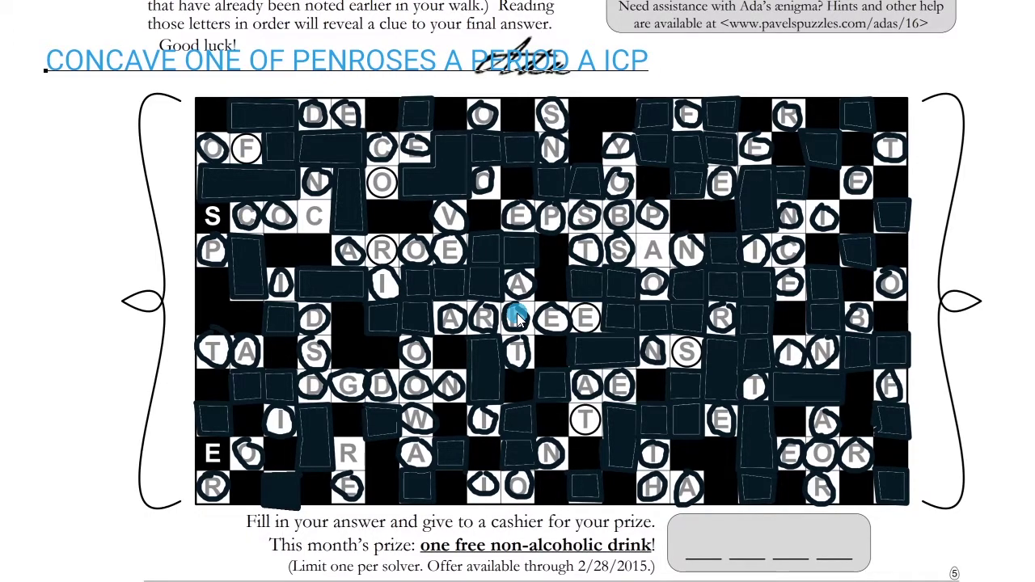
type("ADI")
Try reworking the end of the line of noted letters so it finishes with IR.
key("Left")
key("Left")
key("Left")
key("Left")
key("Left")
key("Left")
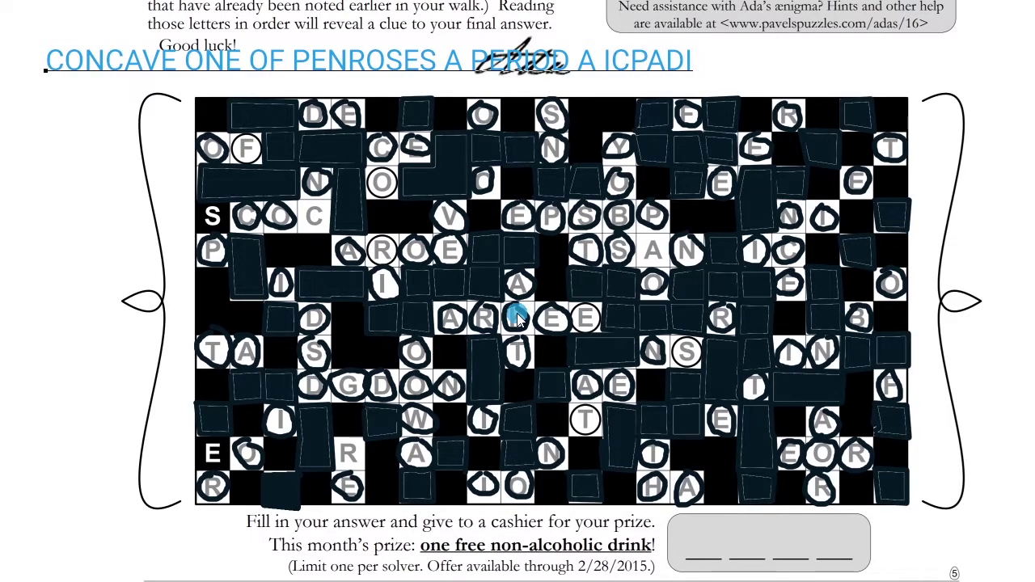
key("Right")
key("Left")
key("Left")
key("Left")
key("Right")
key("Right")
key("Right")
key("Right")
key("Right")
key("Right")
key("Right")
key("Right")
key("Right")
key("BackSpace")
type("IR")
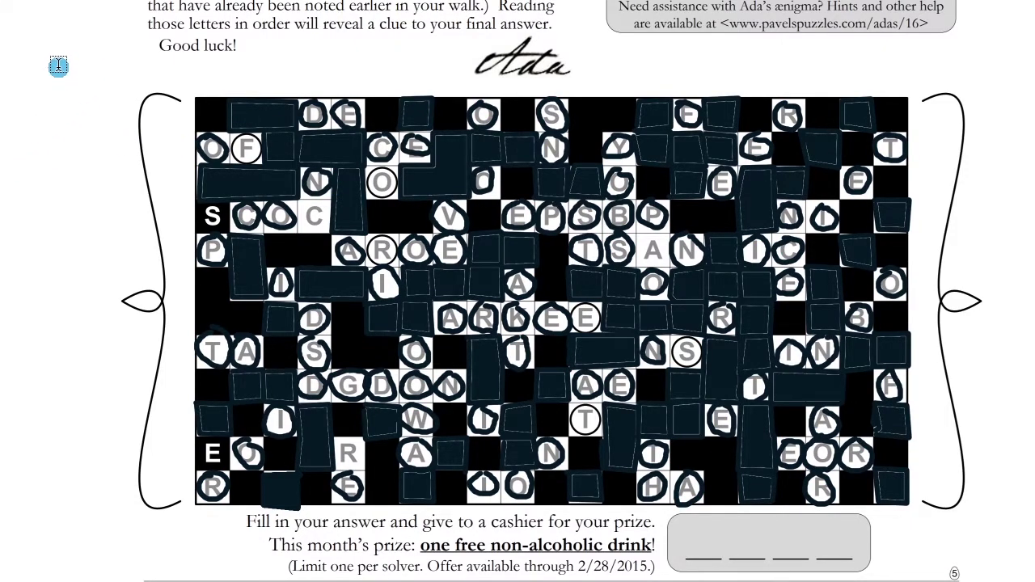
Lower the Draw layer's opacity to 49% and return to full-screen view.
key("f")
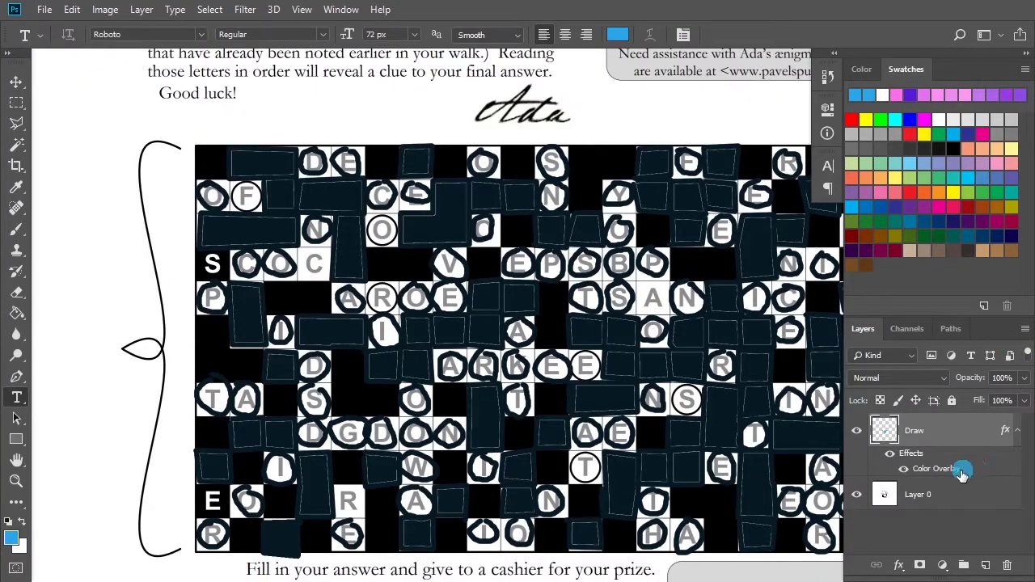
left_click(1023, 377)
left_click_drag(1023, 396, 983, 396)
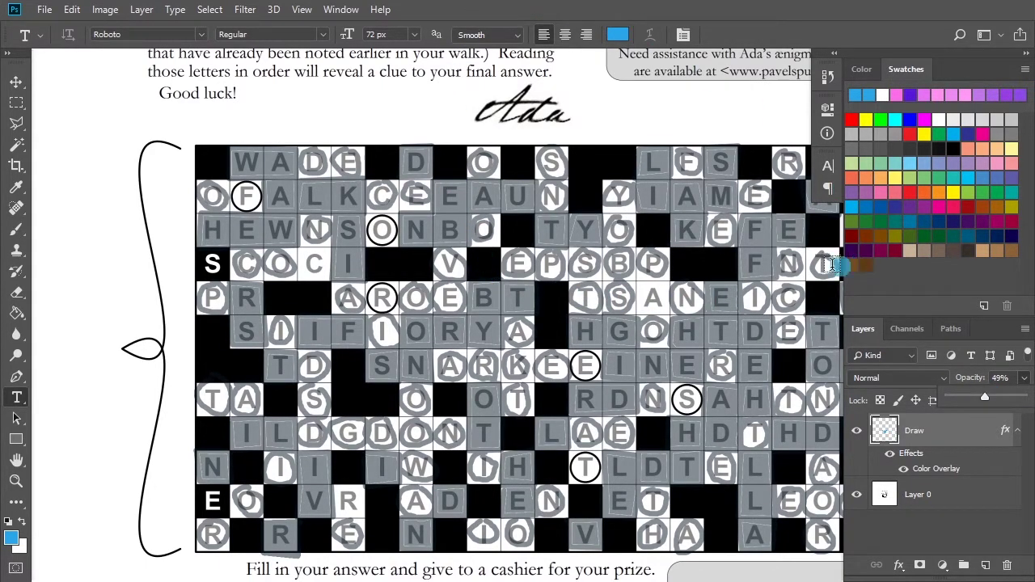
left_click(84, 159)
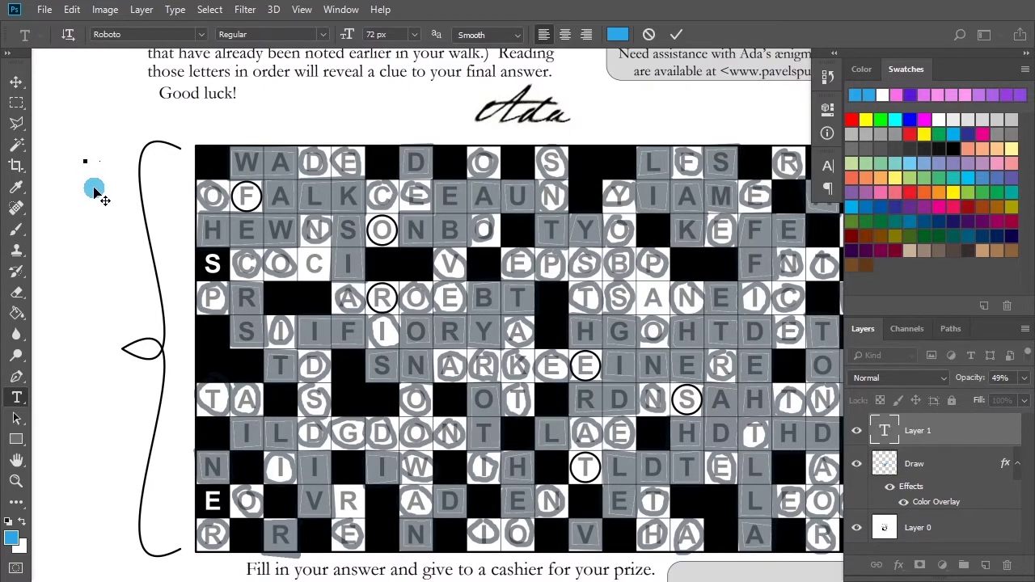
key("Escape")
key("f")
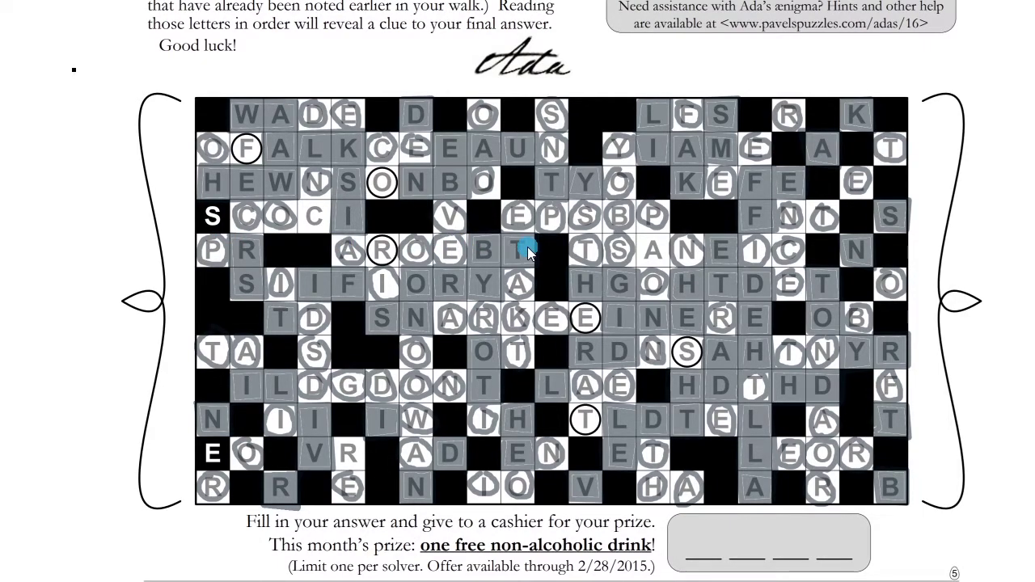
Write CONCAVE ONE OF as a new text line in the margin above the grid.
type("CONCAVE")
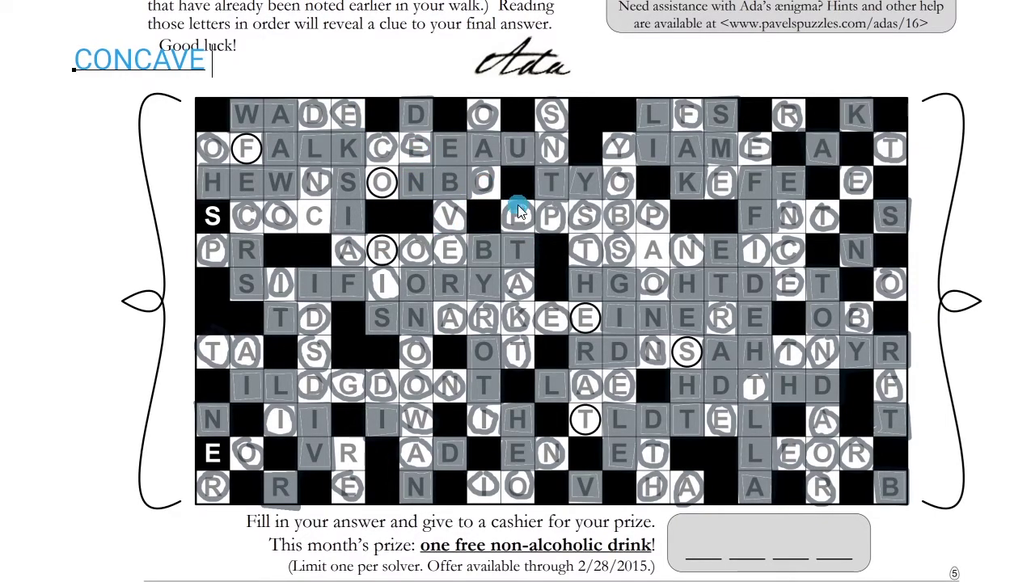
type("O")
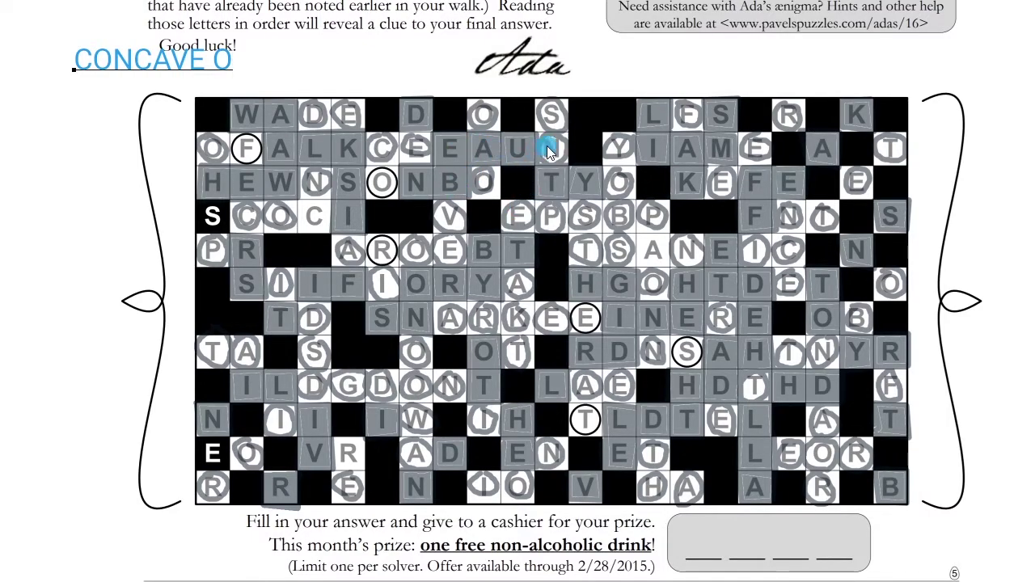
type("N")
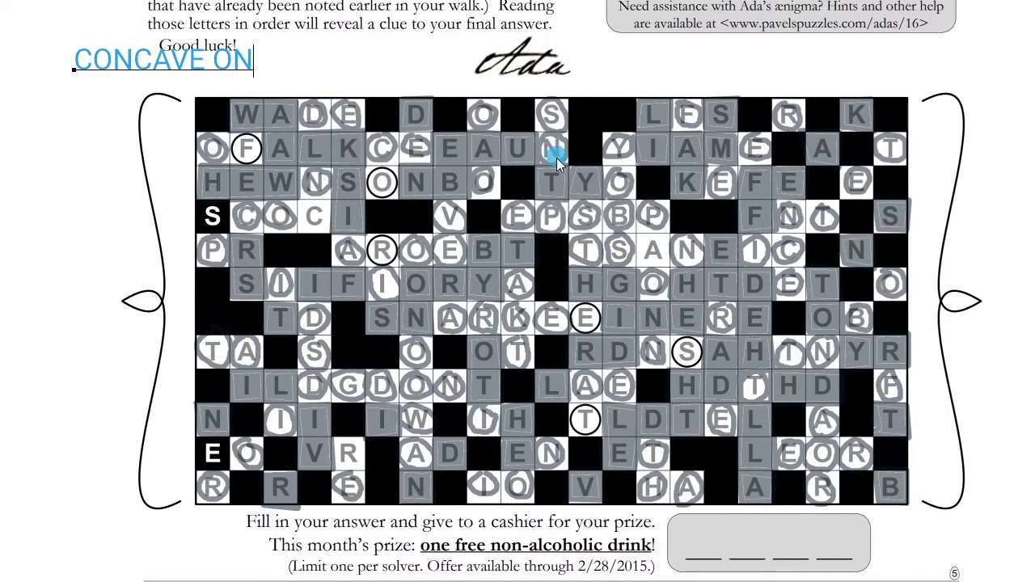
type("E")
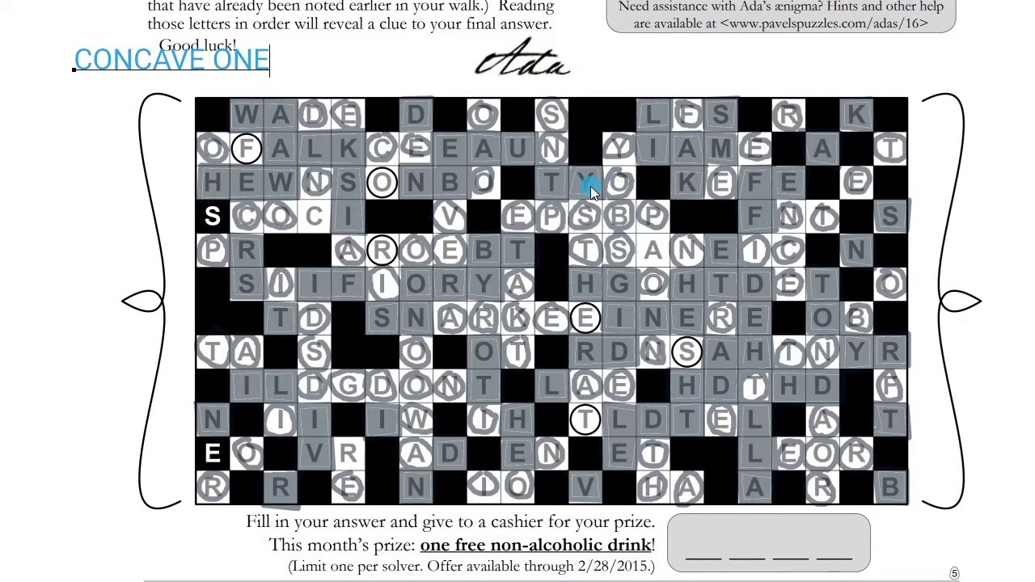
type(" OF")
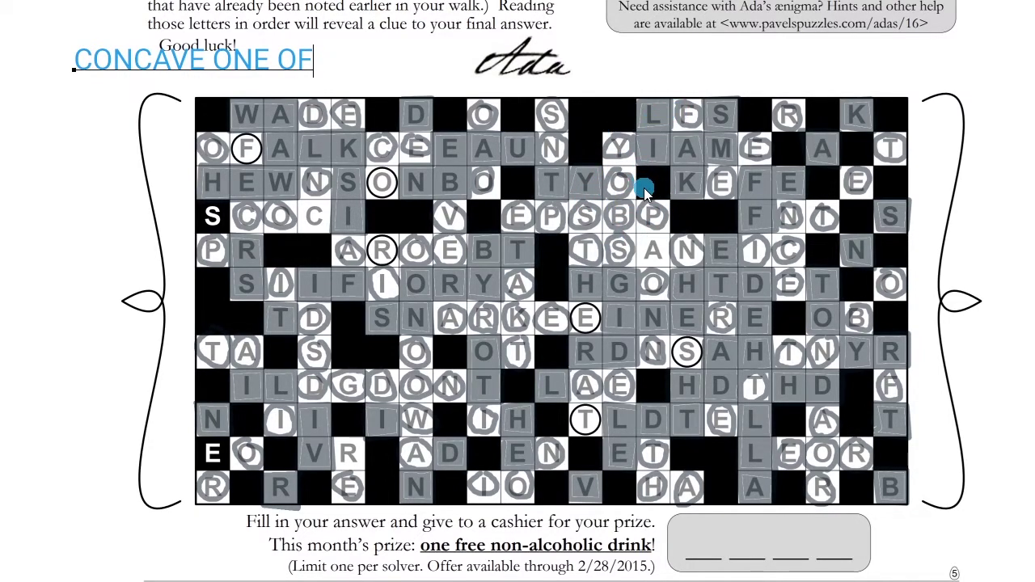
Continue the text line above the grid with the word PENROSES.
type(" P")
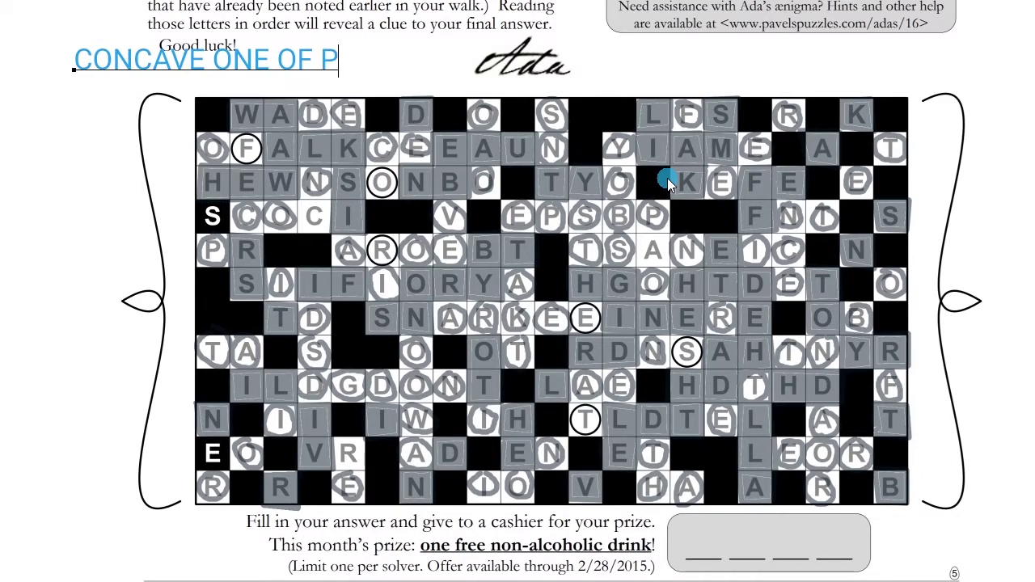
type("EN")
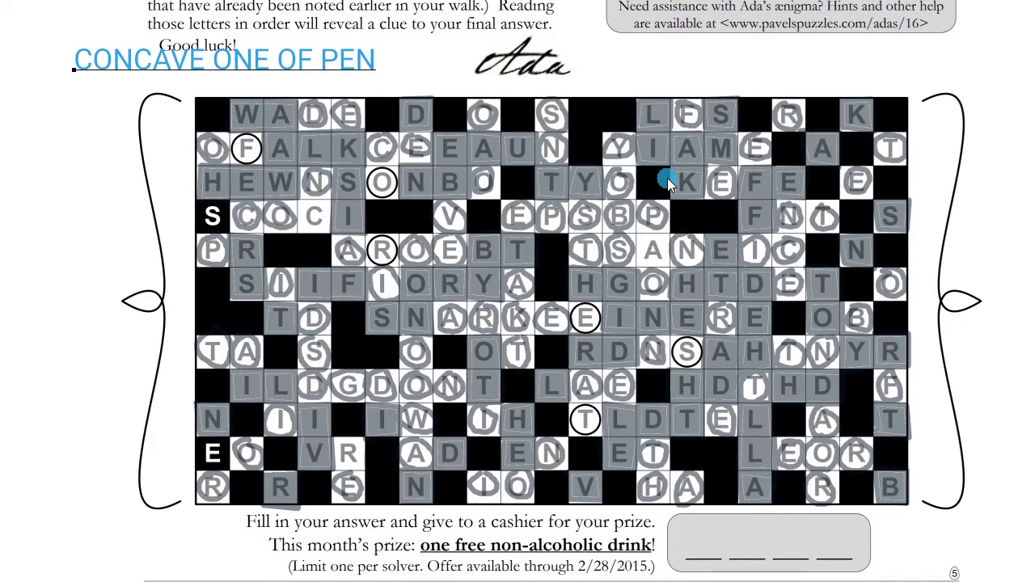
type("ROS")
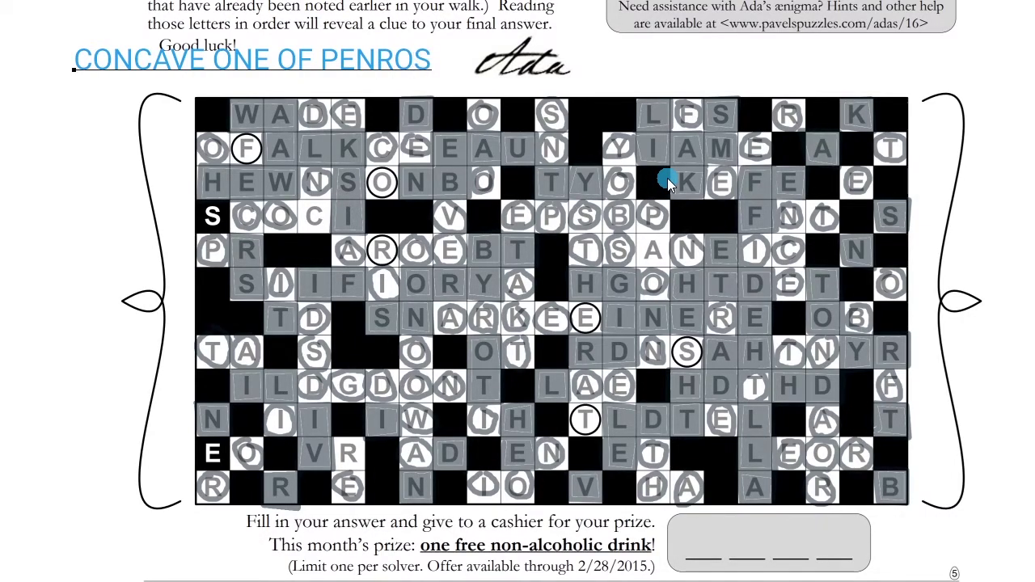
type("ES")
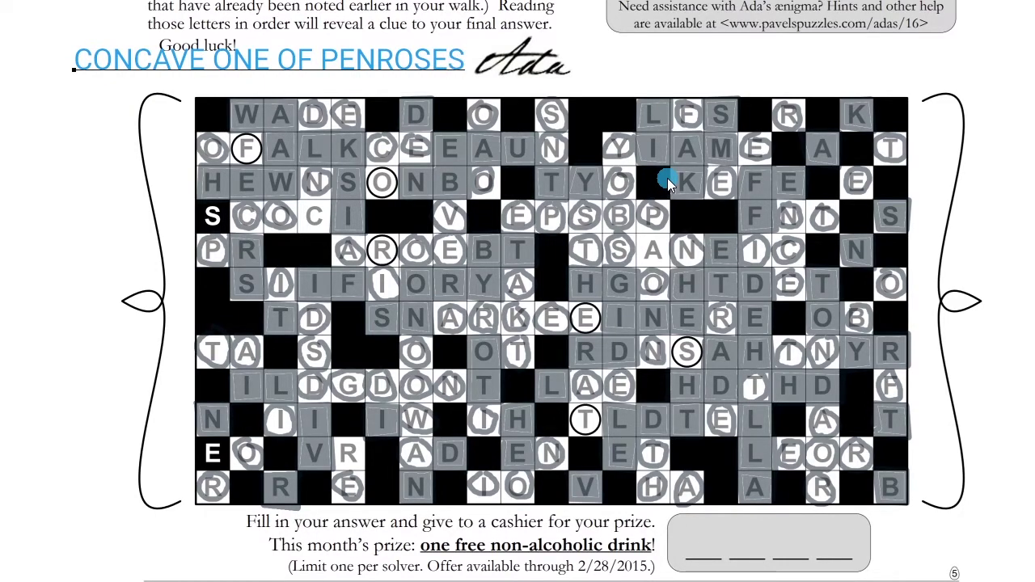
Add the letters APERIODAICPADIR after PENROSES in the text line.
type(" APER")
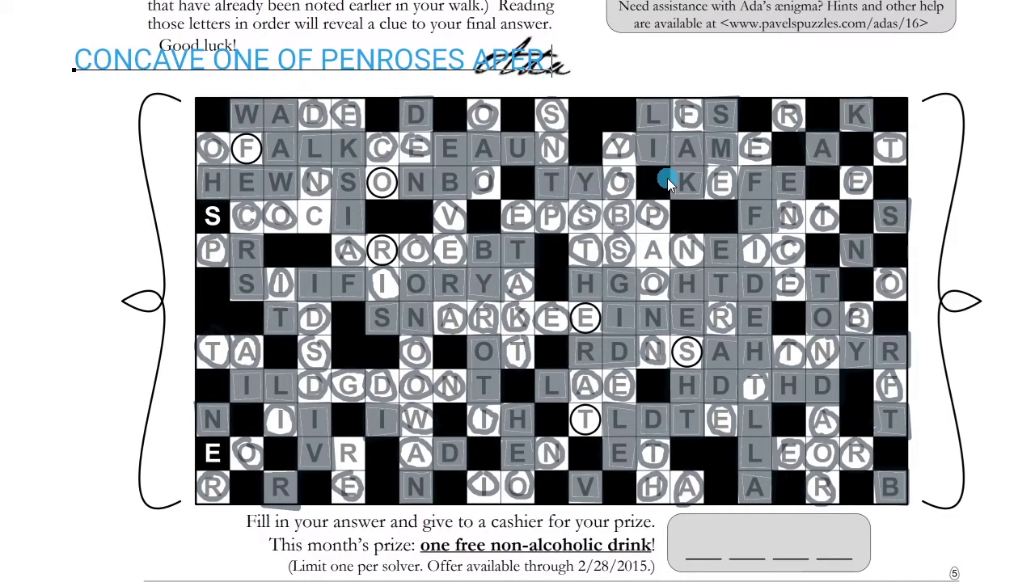
type("IOD")
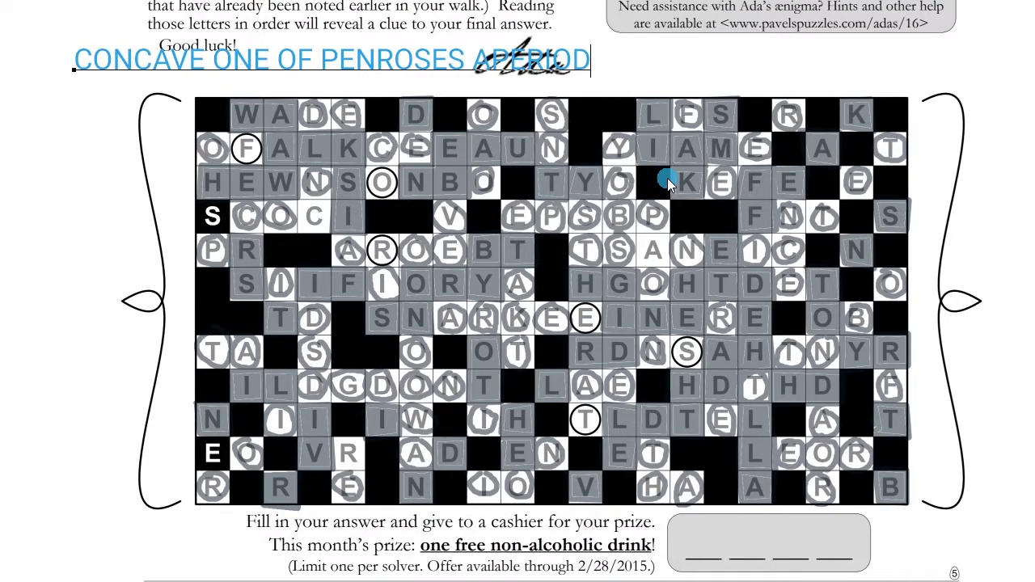
type("AIC")
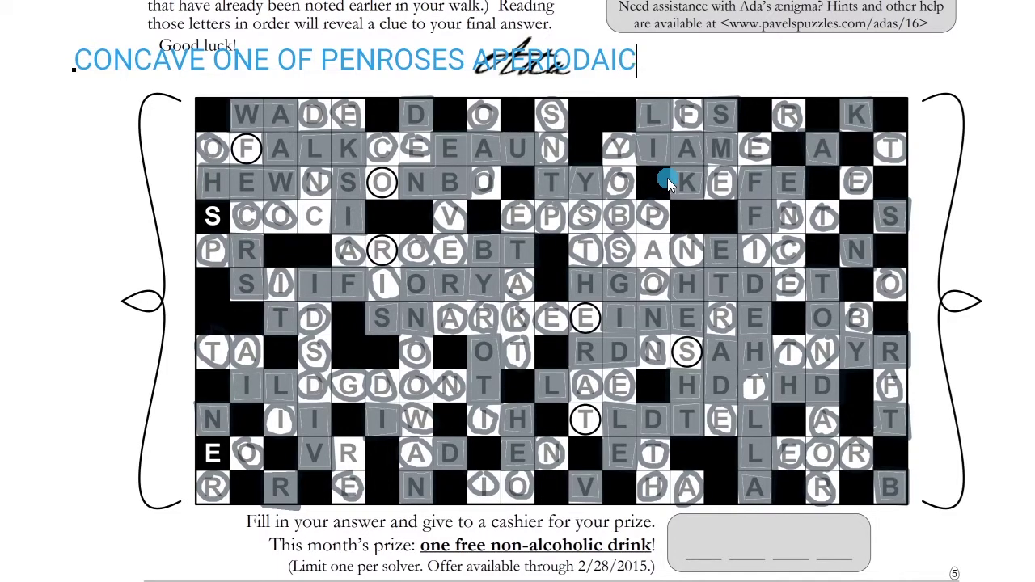
type("PA")
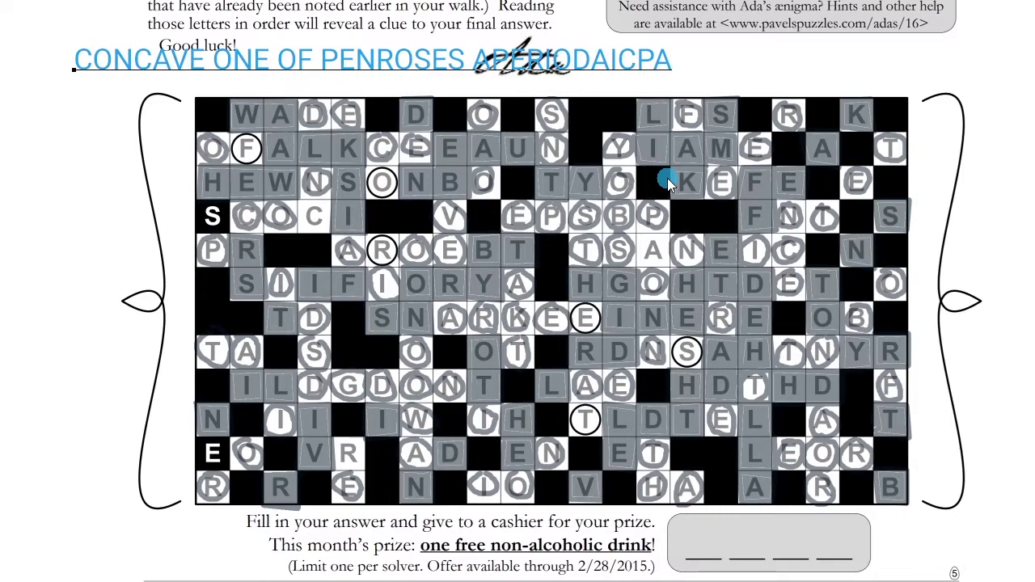
type("DIR")
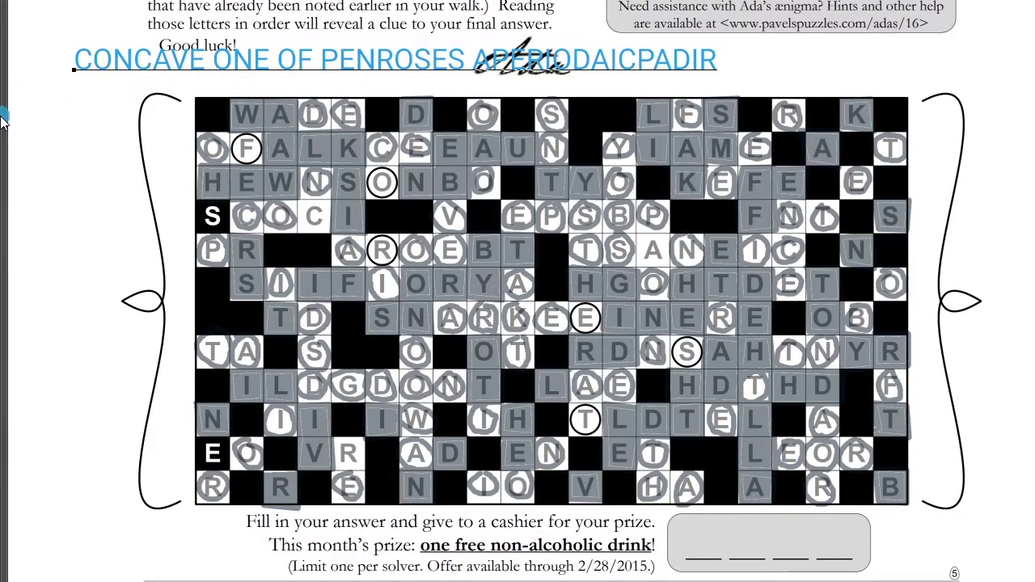
Move the text line to the right above the grid with the Move tool, across Ada's signature.
mouse_move(3, 113)
left_click(16, 34)
left_click_drag(365, 58, 618, 159)
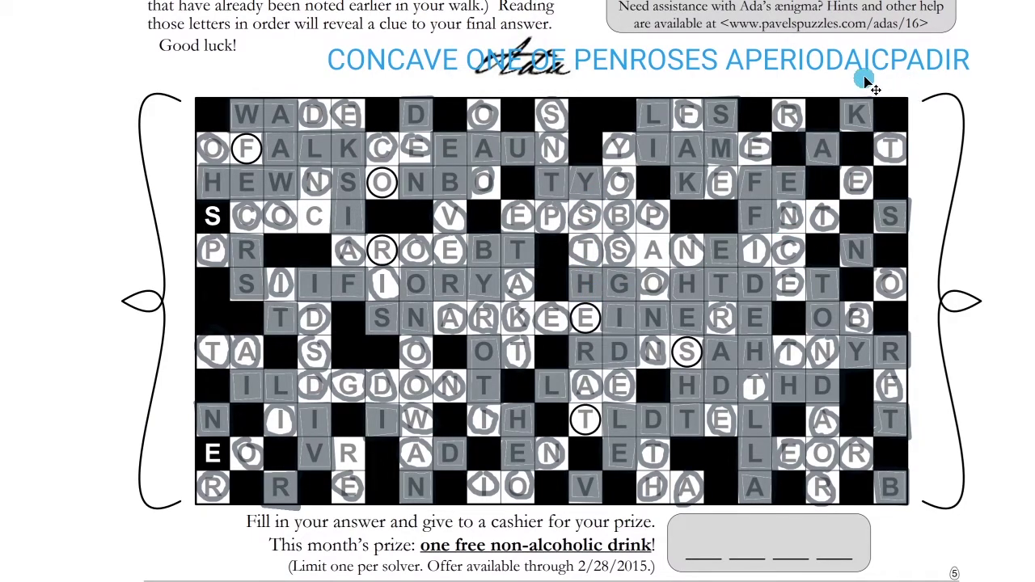
Add a new empty layer directly above the Draw layer.
left_click_drag(911, 79, 909, 78)
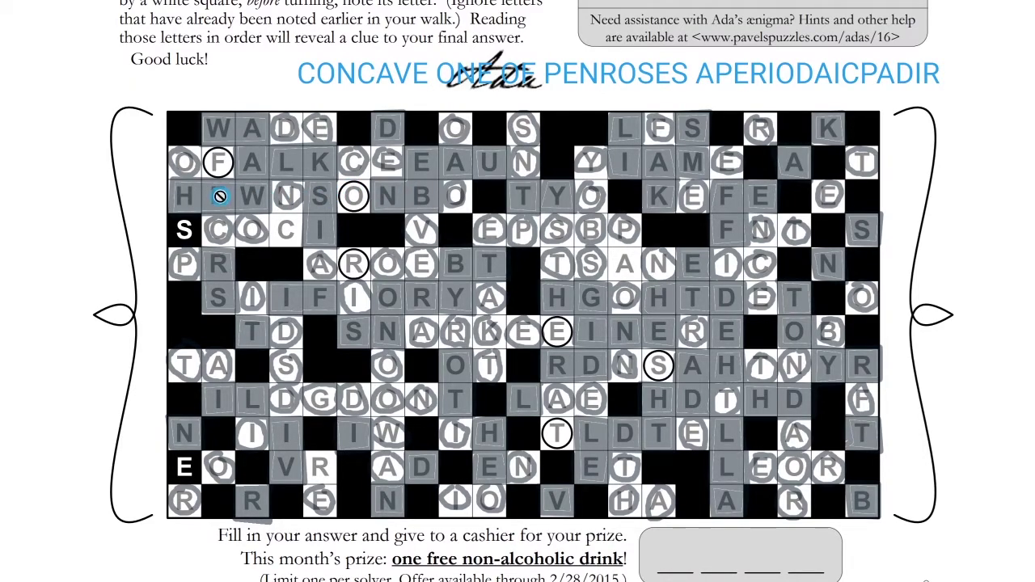
key("Tab")
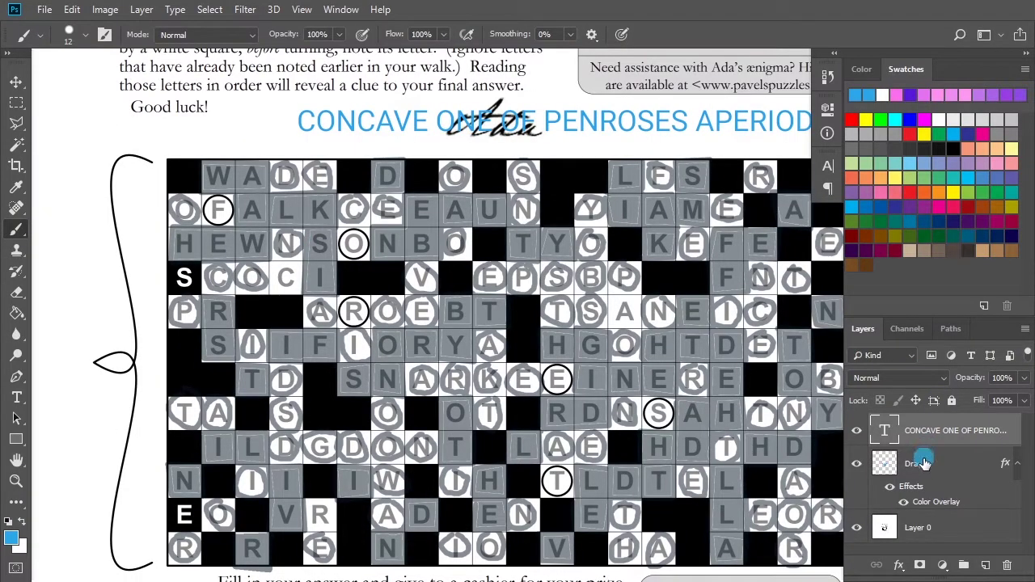
left_click(887, 467)
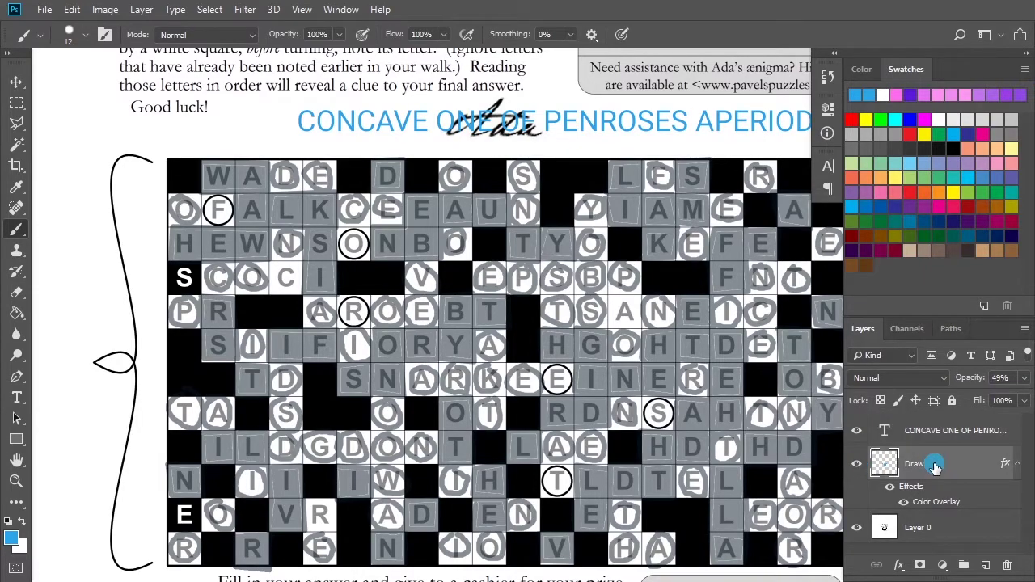
key("Tab")
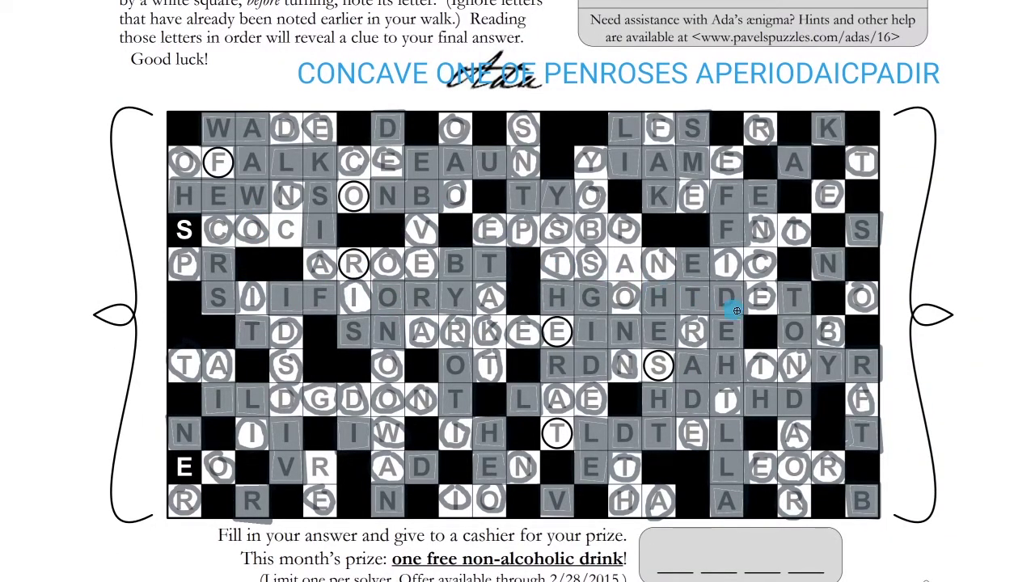
key("Tab")
left_click(986, 566)
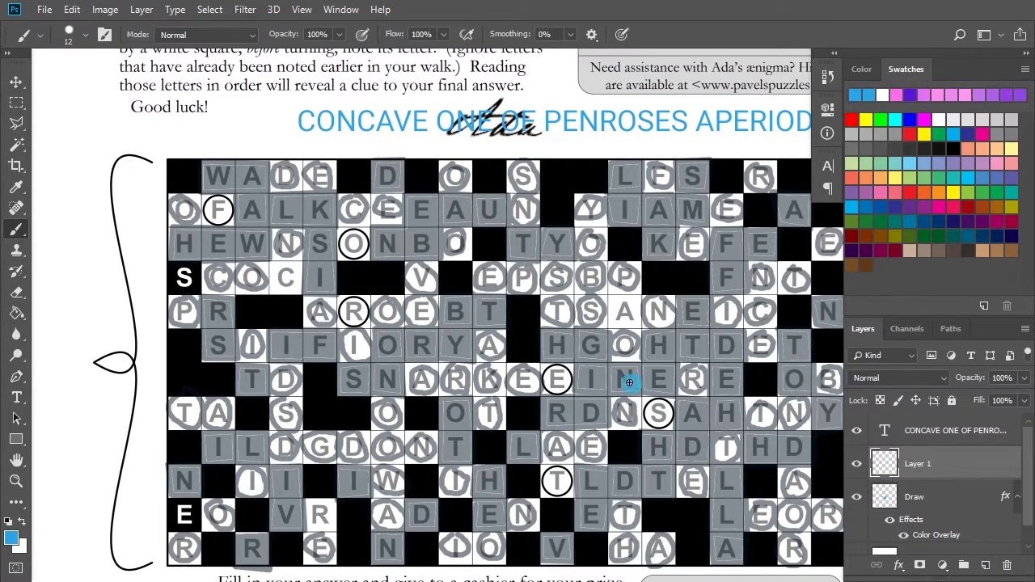
On the new layer, cross out in blue the grid letters that spell CONCAVE along the walk.
key("Tab")
left_click_drag(235, 182, 388, 231)
key("ctrl+z")
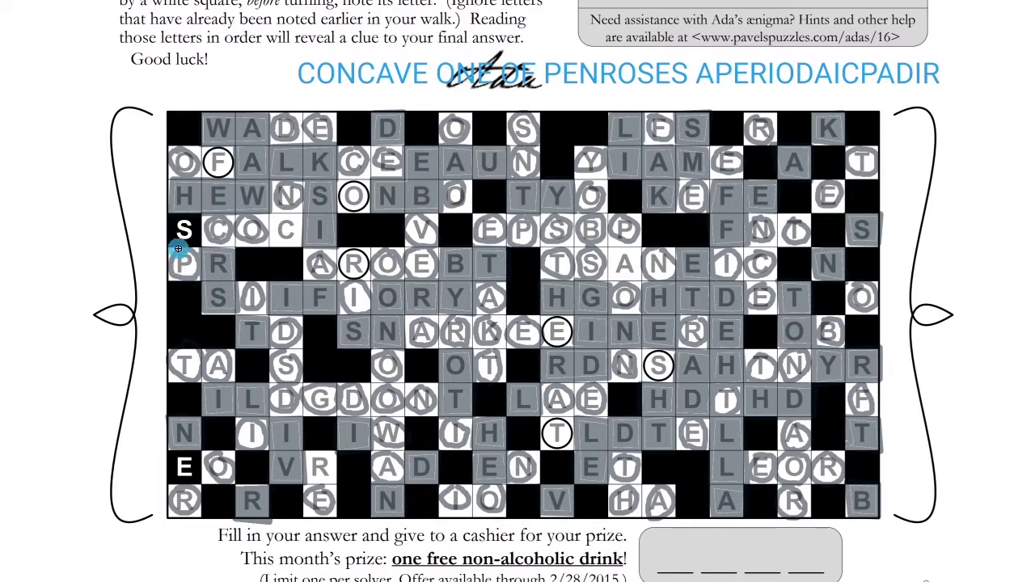
mouse_move(207, 219)
left_mouse_down()
mouse_move(228, 240)
mouse_move(202, 241)
left_mouse_up()
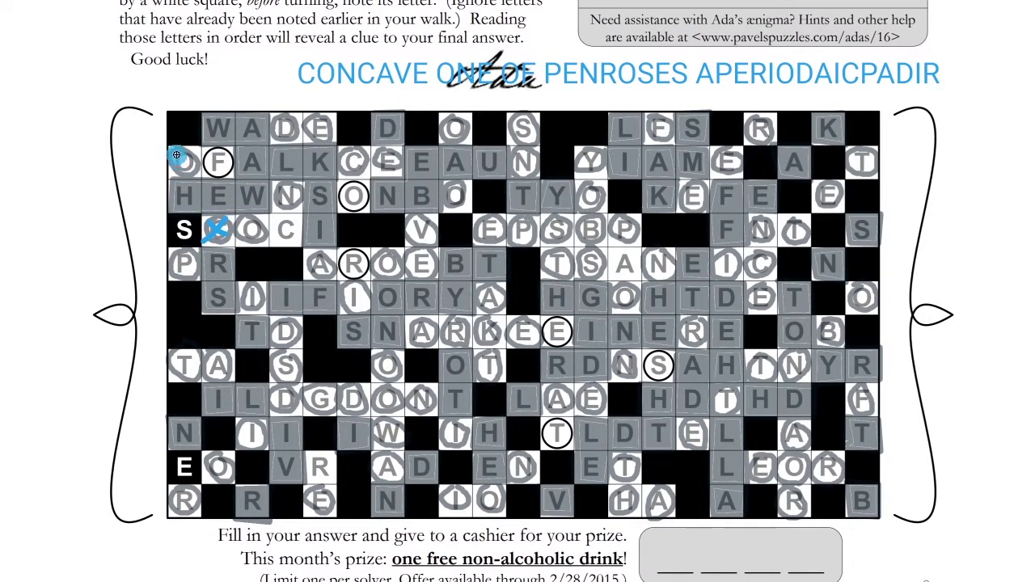
mouse_move(173, 150)
left_mouse_down()
mouse_move(194, 171)
mouse_move(169, 172)
left_mouse_up()
mouse_move(276, 186)
left_mouse_down()
mouse_move(306, 204)
mouse_move(308, 195)
mouse_move(282, 209)
left_mouse_up()
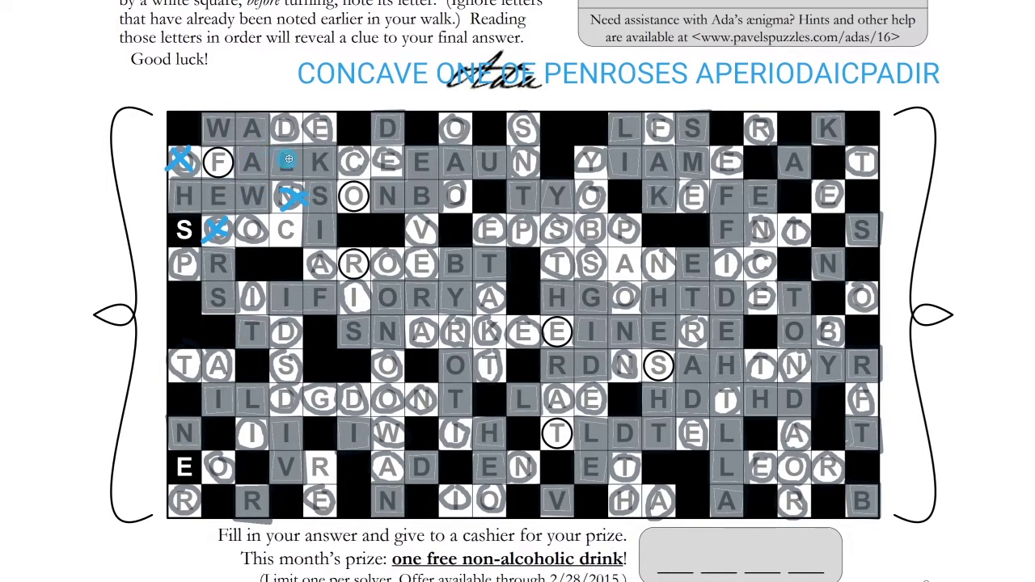
mouse_move(340, 149)
left_mouse_down()
mouse_move(363, 164)
mouse_move(365, 150)
mouse_move(339, 173)
left_mouse_up()
left_click_drag(309, 253, 331, 274)
left_click_drag(331, 253, 310, 275)
mouse_move(411, 218)
left_mouse_down()
mouse_move(437, 240)
mouse_move(411, 242)
left_mouse_up()
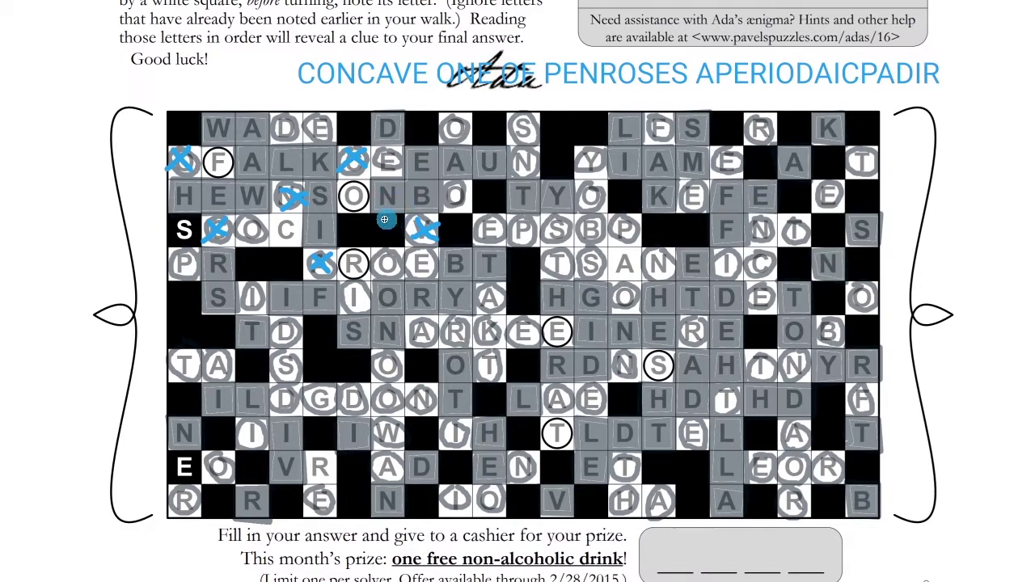
mouse_move(377, 151)
left_mouse_down()
mouse_move(406, 161)
mouse_move(380, 172)
left_mouse_up()
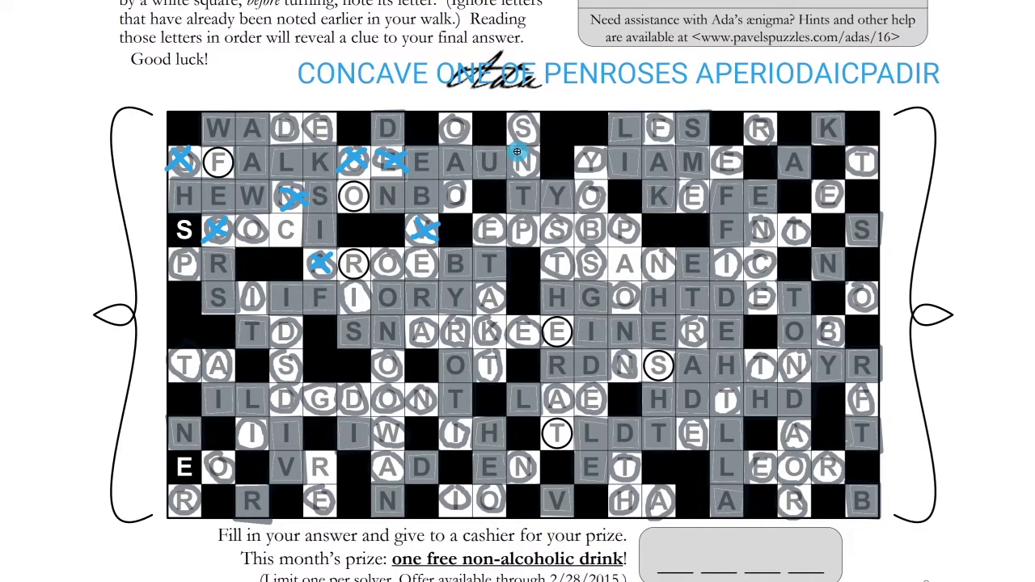
Cross out the grid letters that spell ONE OF along the walk with blue brush marks.
mouse_move(513, 152)
left_mouse_down()
mouse_move(535, 169)
mouse_move(532, 154)
mouse_move(514, 171)
left_mouse_up()
left_click_drag(450, 185, 469, 201)
left_click_drag(448, 202, 472, 179)
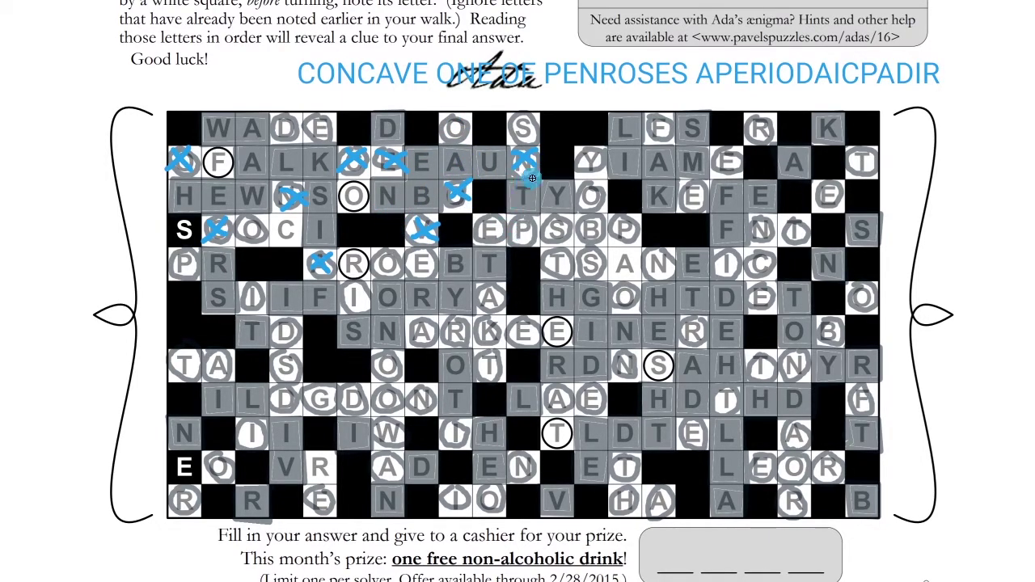
mouse_move(482, 223)
left_mouse_down()
mouse_move(503, 241)
mouse_move(506, 221)
left_mouse_up()
left_click_drag(581, 187, 605, 206)
left_click_drag(584, 207, 603, 186)
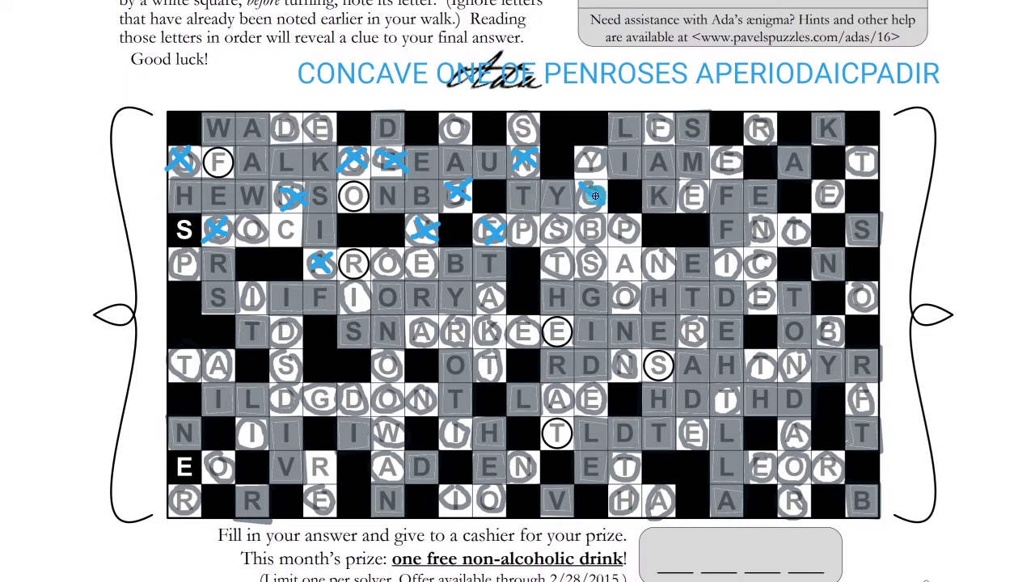
mouse_move(656, 118)
left_mouse_down()
mouse_move(671, 131)
mouse_move(655, 135)
left_mouse_up()
Cross out the grid letters that spell PENROSES along the walk with blue brush marks.
mouse_move(611, 217)
left_mouse_down()
mouse_move(630, 240)
mouse_move(612, 238)
left_mouse_up()
mouse_move(683, 184)
left_mouse_down()
mouse_move(704, 206)
mouse_move(684, 207)
left_mouse_up()
left_click_drag(651, 259, 667, 279)
left_click_drag(673, 257, 652, 278)
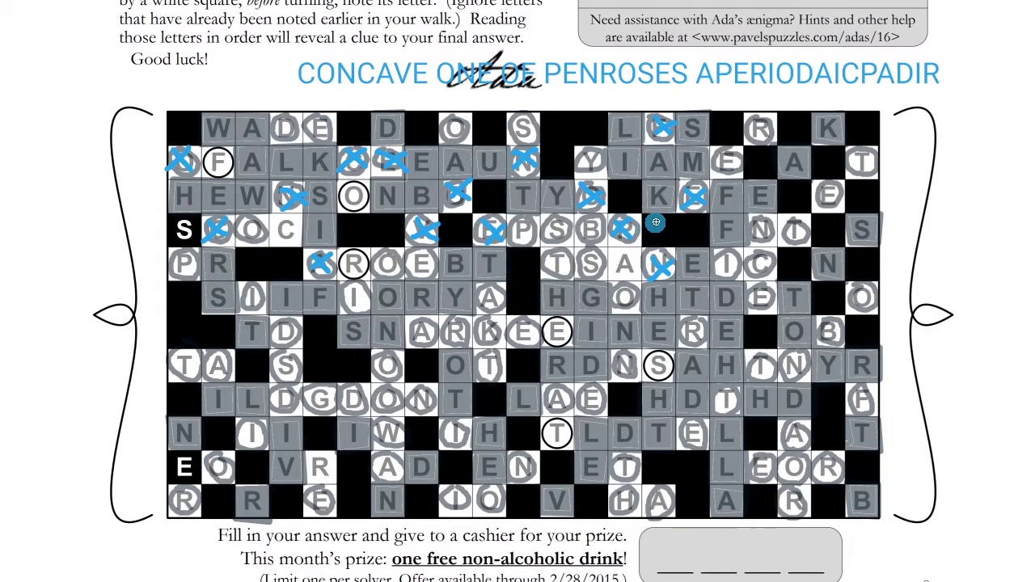
mouse_move(684, 321)
left_mouse_down()
mouse_move(705, 343)
mouse_move(684, 343)
left_mouse_up()
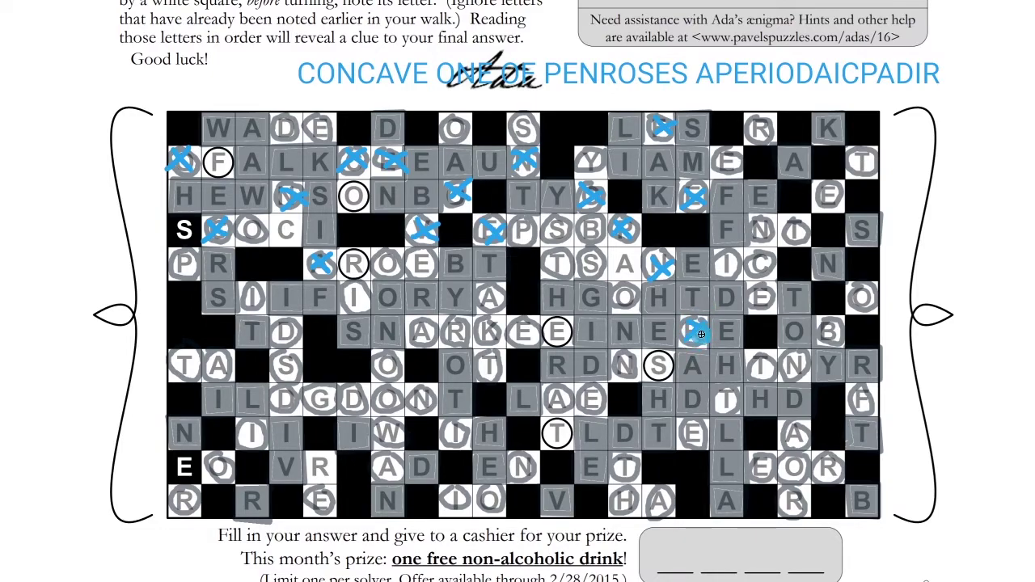
left_click_drag(616, 291, 638, 311)
mouse_move(652, 356)
left_mouse_down()
mouse_move(672, 376)
mouse_move(654, 378)
left_mouse_up()
left_click_drag(568, 322, 552, 340)
mouse_move(583, 254)
left_mouse_down()
mouse_move(601, 271)
mouse_move(583, 273)
left_mouse_up()
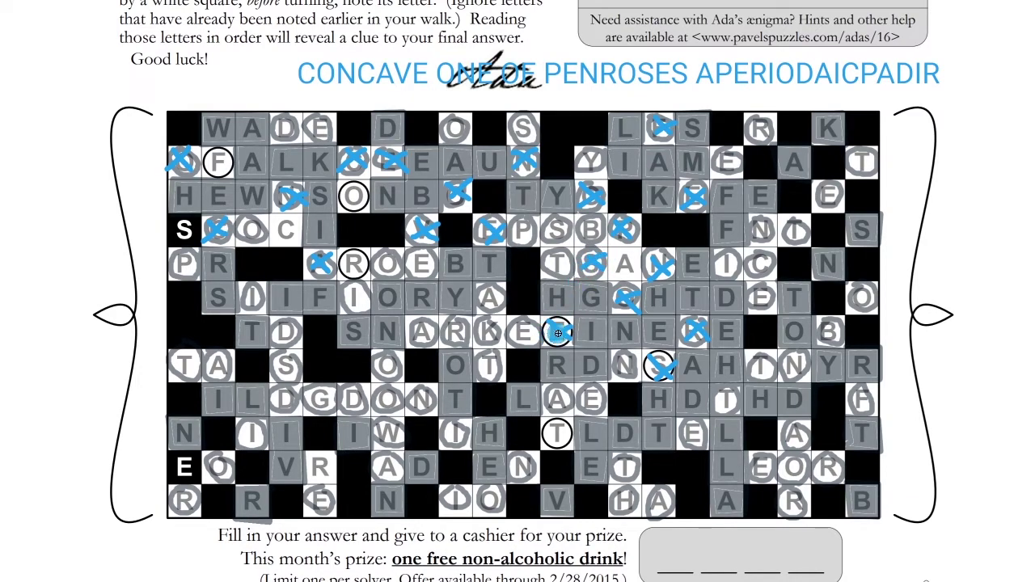
Cross out the grid letters that spell APERIOD along the walk with blue brush marks.
mouse_move(482, 289)
left_mouse_down()
mouse_move(502, 309)
mouse_move(483, 309)
left_mouse_up()
mouse_move(518, 217)
left_mouse_down()
mouse_move(546, 236)
mouse_move(534, 220)
mouse_move(516, 240)
left_mouse_up()
mouse_move(410, 253)
left_mouse_down()
mouse_move(438, 265)
mouse_move(412, 275)
left_mouse_up()
mouse_move(446, 320)
left_mouse_down()
mouse_move(473, 335)
mouse_move(447, 340)
left_mouse_up()
left_click_drag(346, 288, 369, 306)
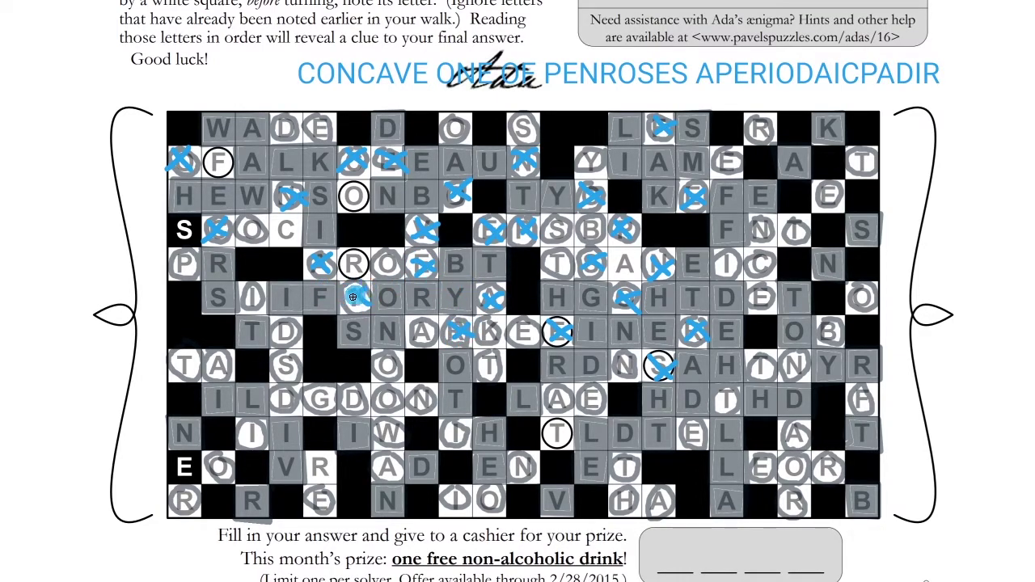
mouse_move(387, 354)
left_mouse_down()
mouse_move(401, 374)
mouse_move(380, 374)
left_mouse_up()
mouse_move(274, 321)
left_mouse_down()
mouse_move(296, 340)
mouse_move(279, 344)
left_mouse_up()
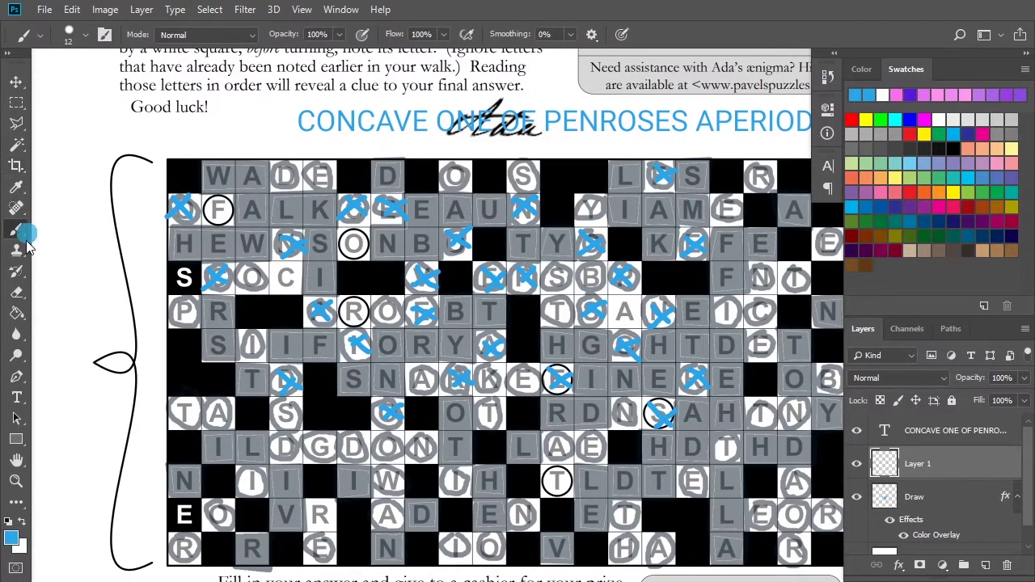
Move the clue text line left and down so it sits just above the grid, below Ada's signature.
left_click(20, 402)
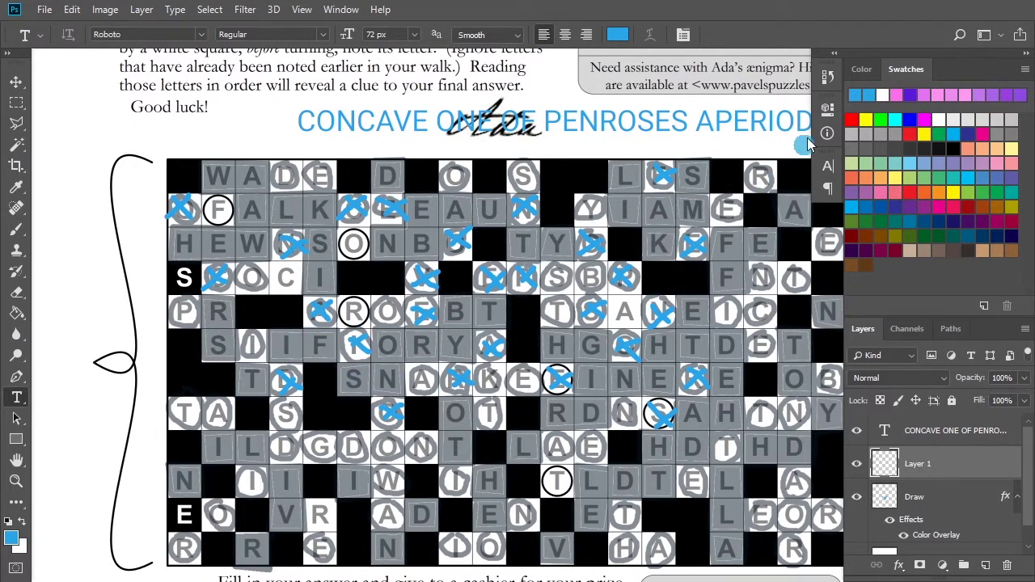
left_click(784, 119)
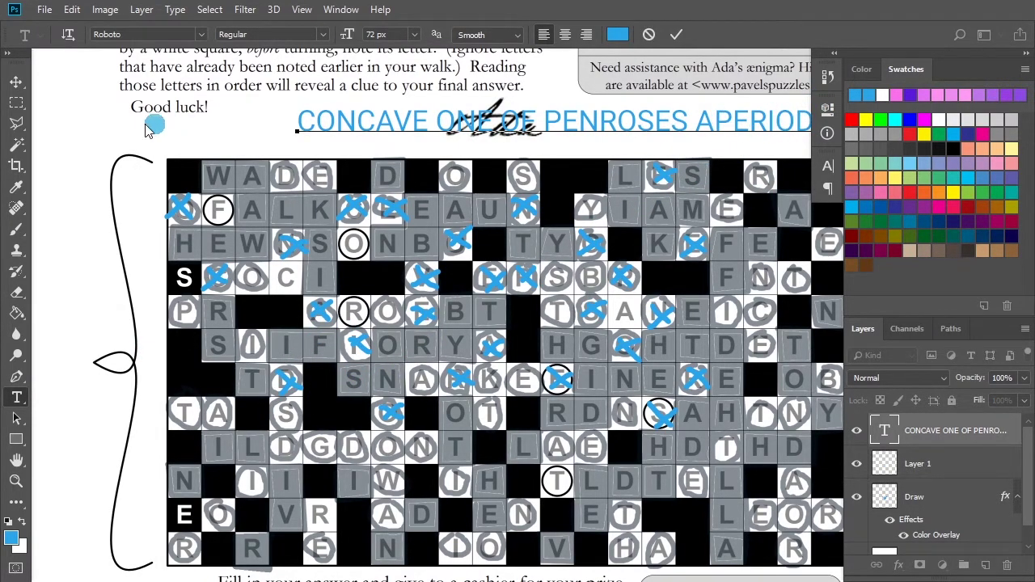
left_click(16, 82)
left_click_drag(347, 126, 179, 152)
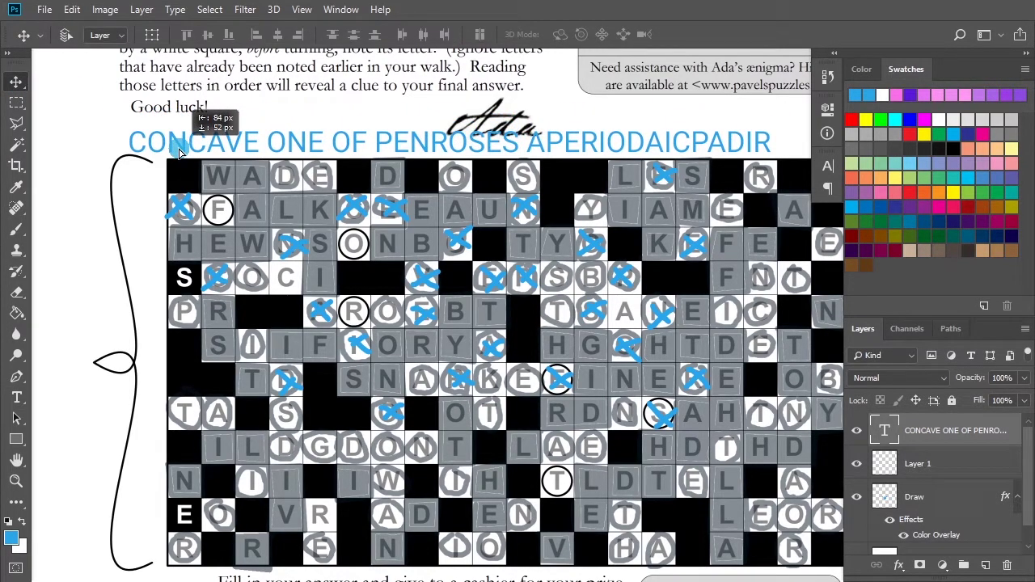
Delete the extra A after APERIOD in the clue text and space the ending as A PERIOD ICPADIR.
left_click(16, 397)
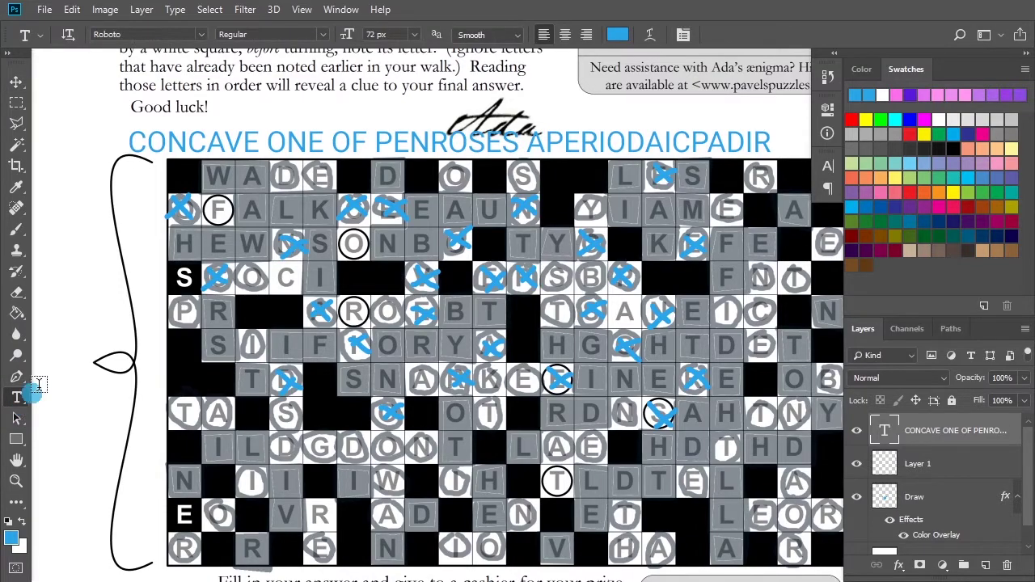
left_click(659, 139)
key("BackSpace")
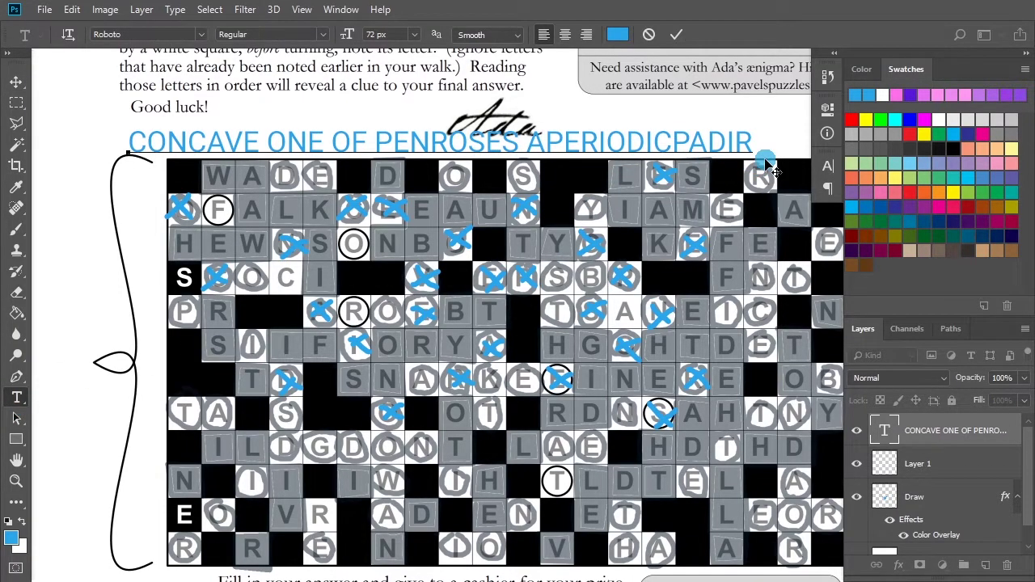
left_click(547, 141)
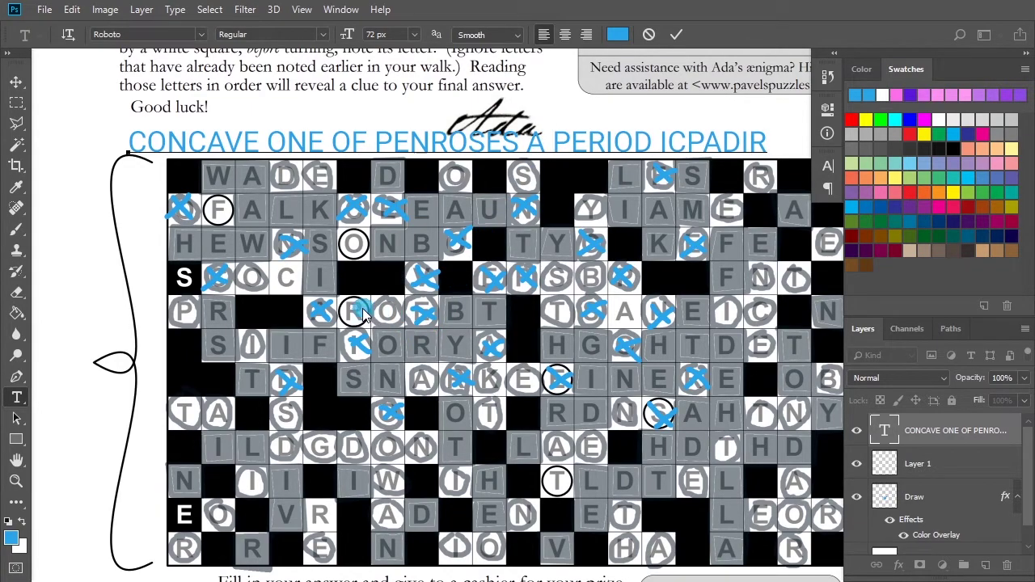
left_click(8, 81)
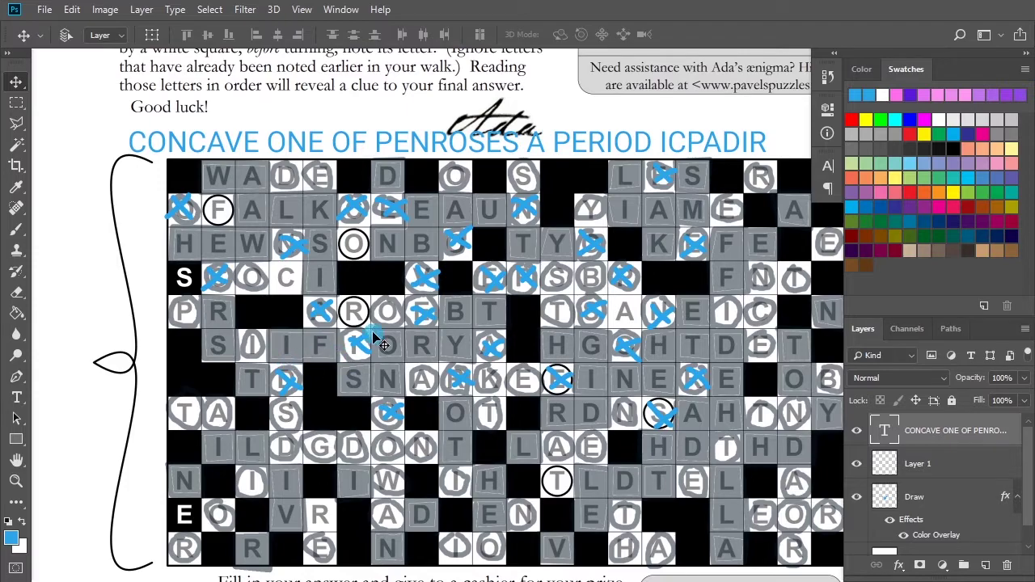
On Layer 1, cross out the walk's next noted letters I, C and P in the grid with the blue brush.
left_click(921, 459)
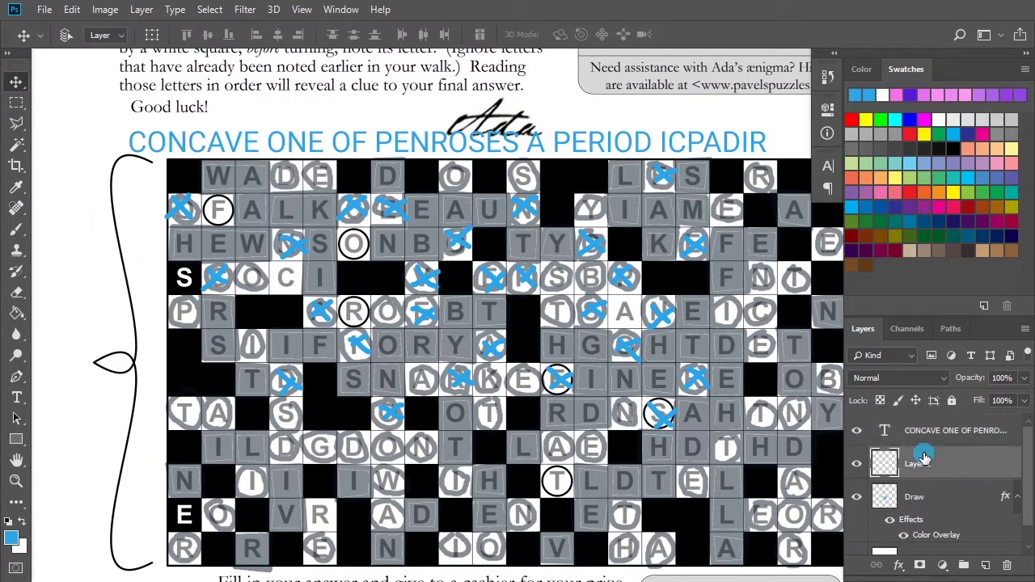
key("b")
mouse_move(242, 334)
left_mouse_down()
mouse_move(263, 359)
mouse_move(249, 357)
left_mouse_up()
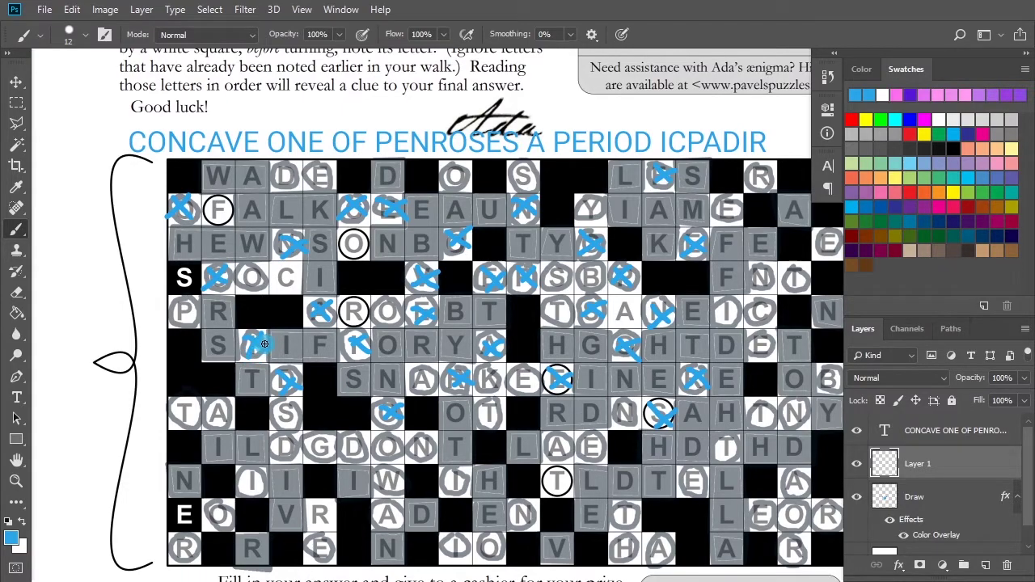
left_click(286, 275)
left_click_drag(273, 269, 283, 283)
key("ctrl+z")
left_click(172, 302)
mouse_move(172, 302)
left_mouse_down()
mouse_move(193, 319)
mouse_move(201, 303)
mouse_move(180, 324)
left_mouse_up()
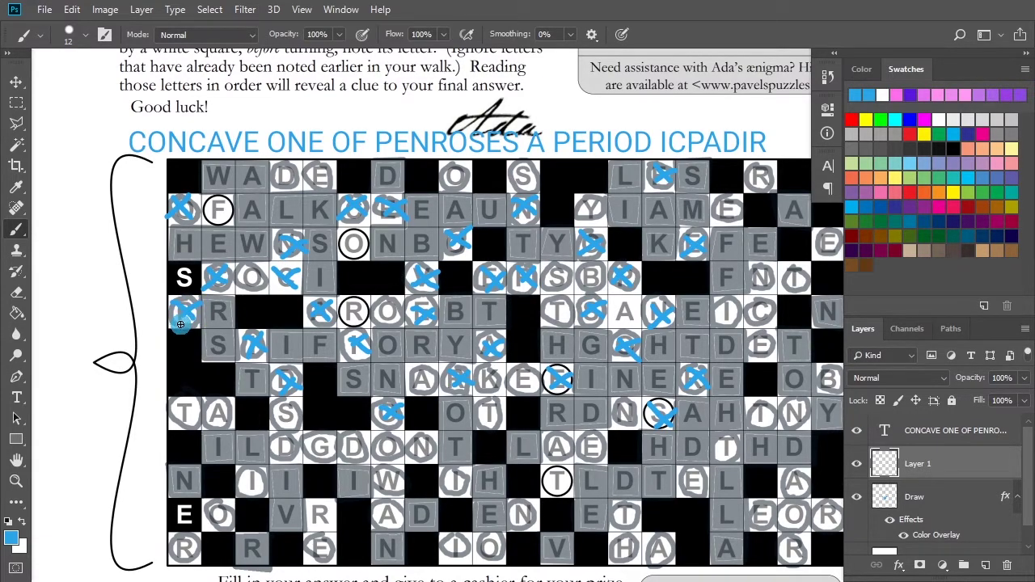
left_click(334, 103)
key("ctrl+z")
Correct the end of the clue text so the line reads CONCAVE ONE OF PENROSES APERIODIC PAIR.
left_click(17, 397)
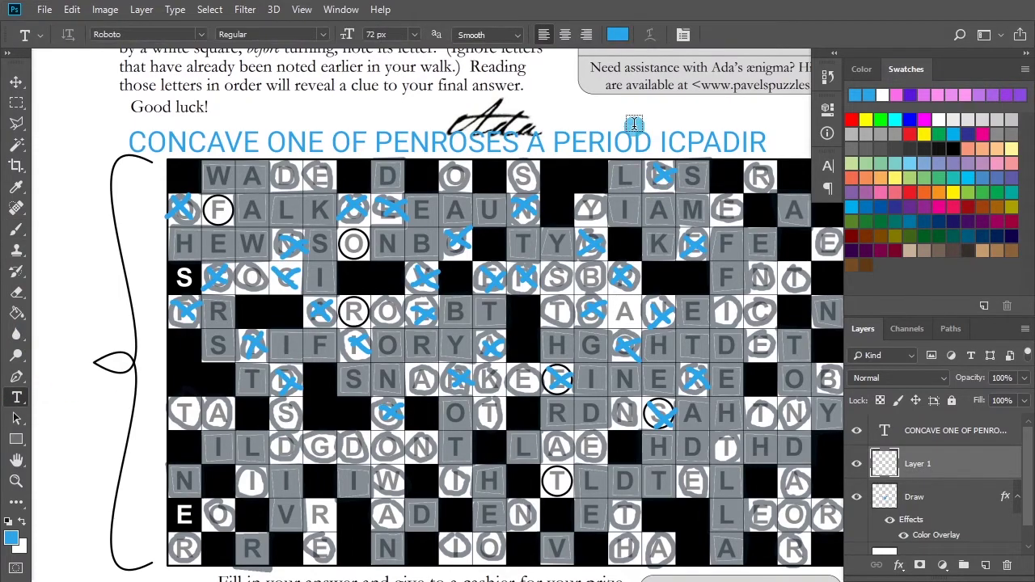
left_click(657, 139)
key("BackSpace")
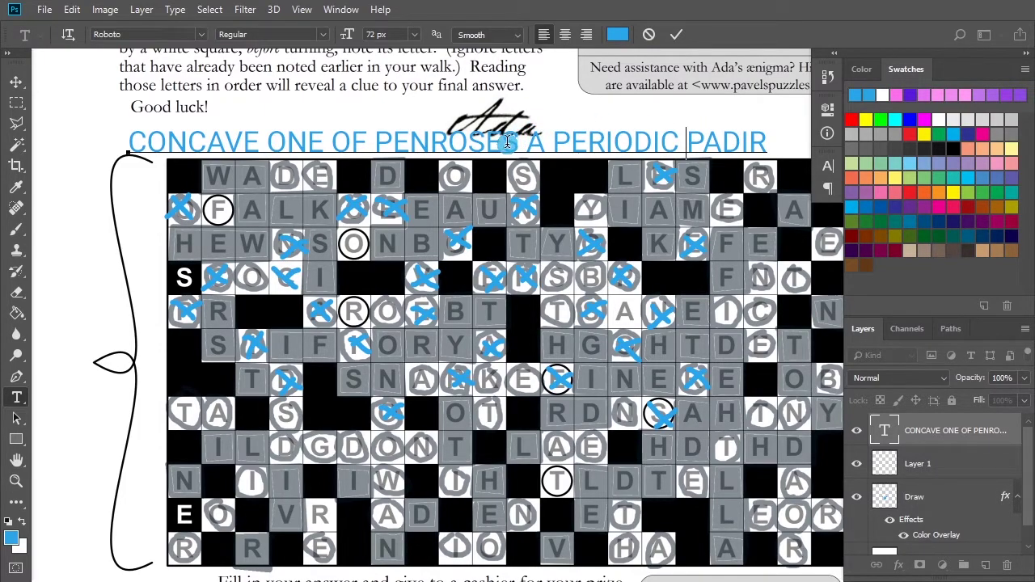
left_click(556, 136)
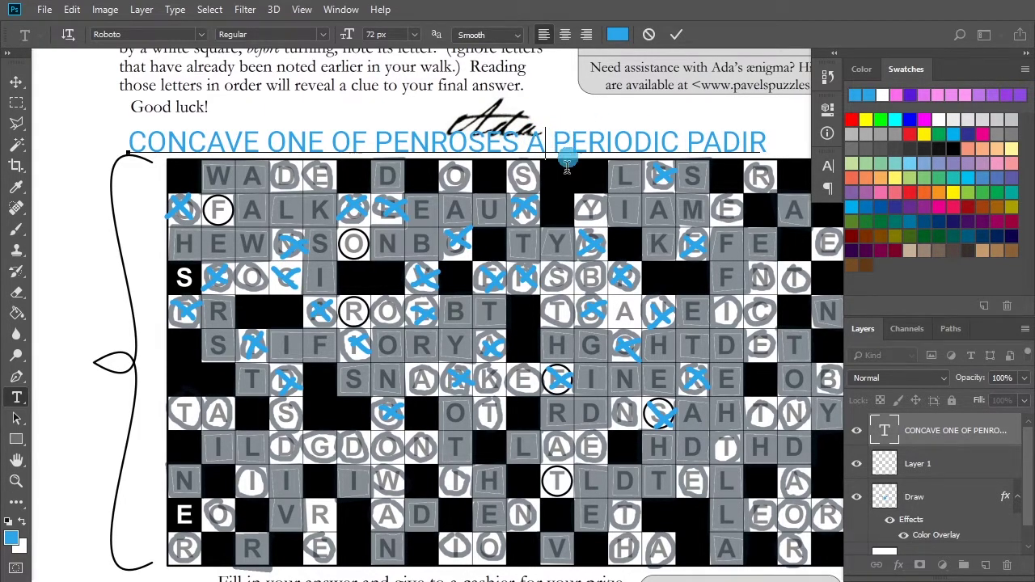
key("BackSpace")
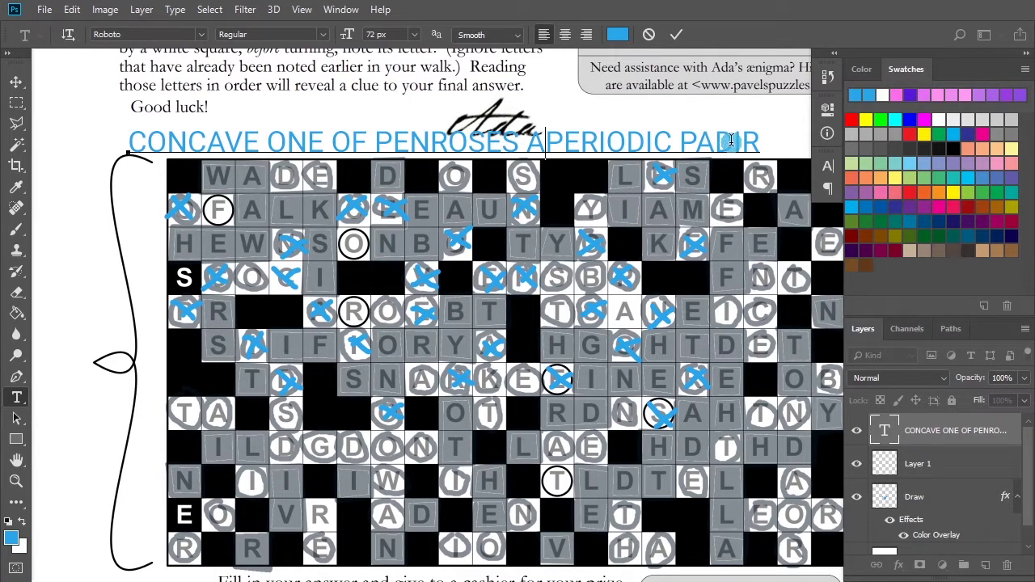
key("BackSpace")
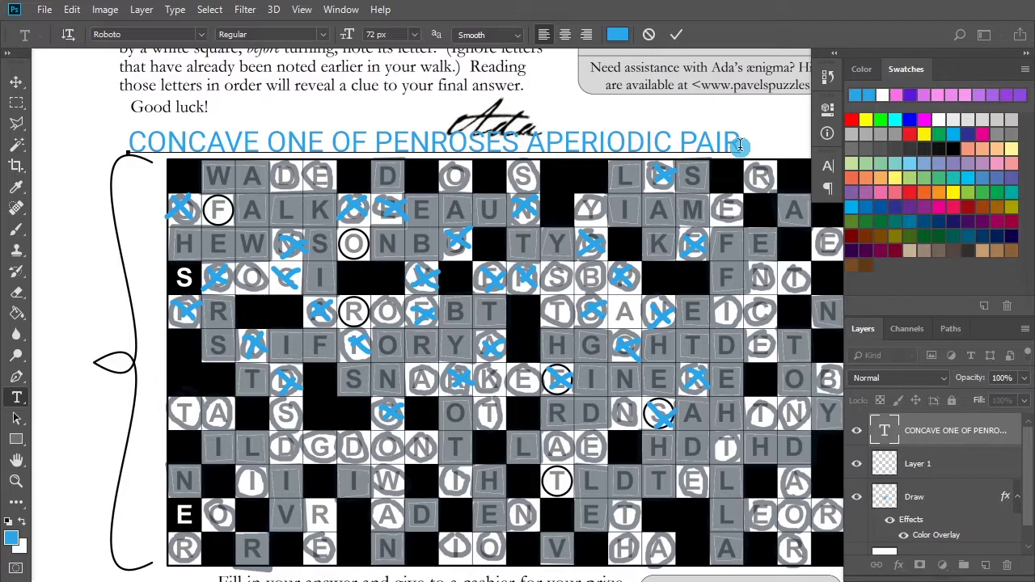
left_click(16, 82)
scroll(491, 299, "down", 5)
scroll(491, 299, "right", 2)
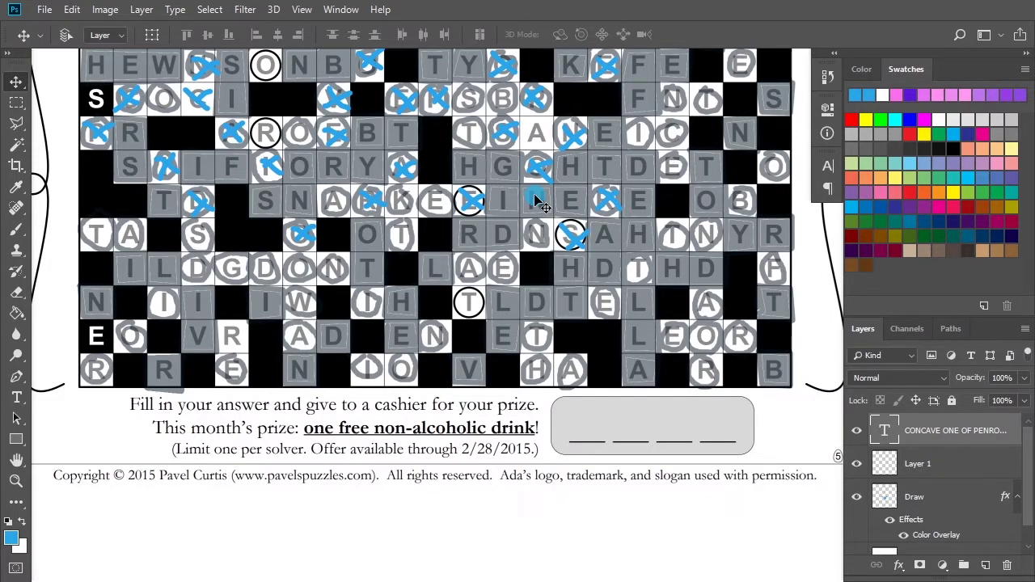
scroll(372, 153, "up", 10)
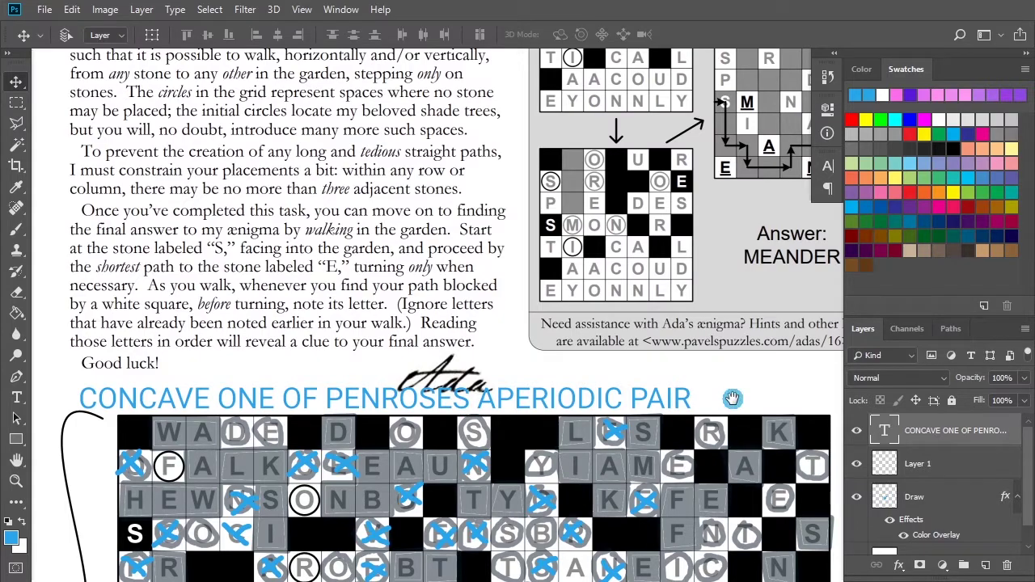
left_click_drag(228, 386, 128, 262)
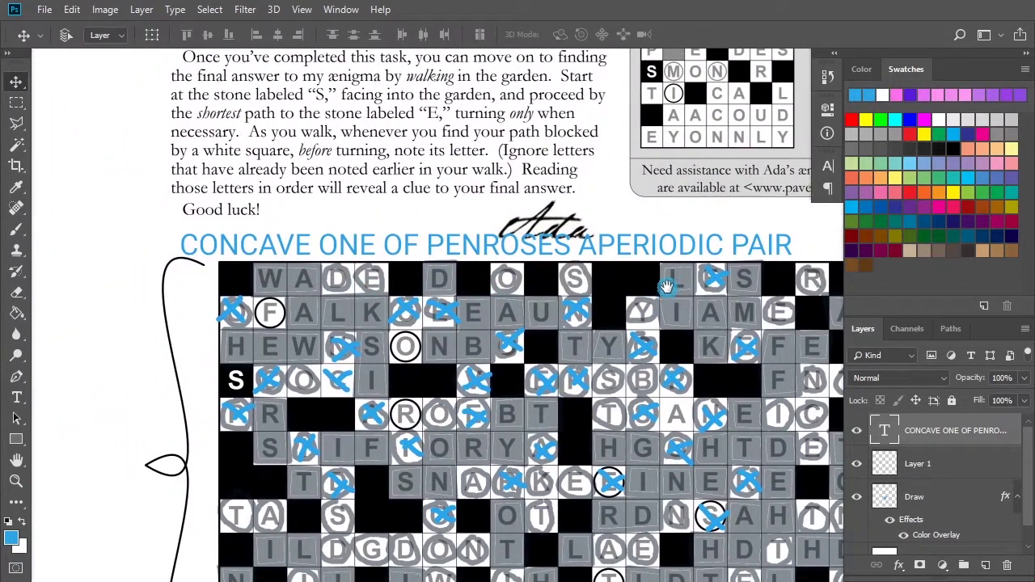
On Layer 1, handwrite the final answer DART on the four answer blanks below the grid with the blue brush.
left_click_drag(655, 267, 636, 238)
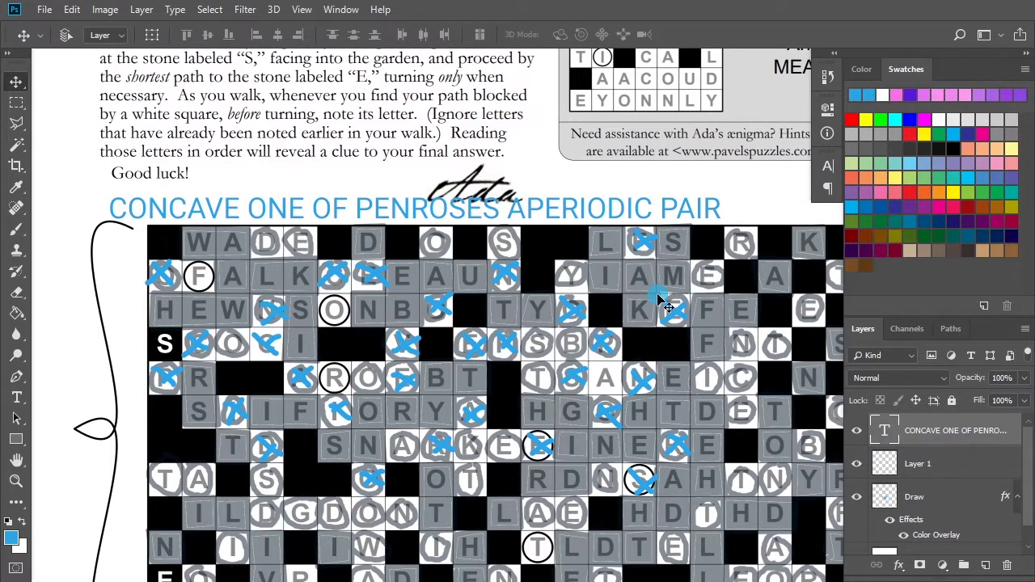
left_click_drag(635, 453, 511, 362)
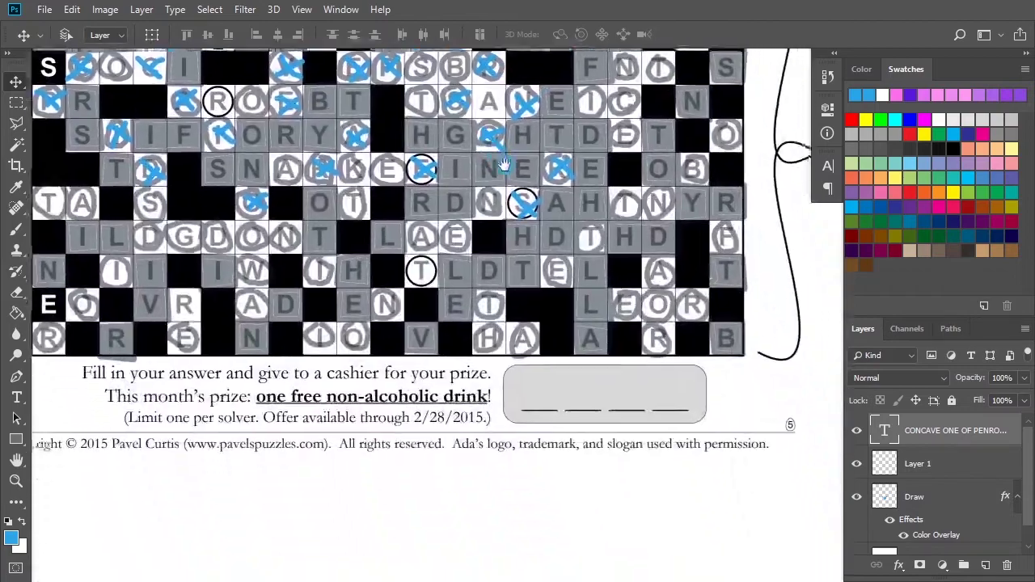
key("b")
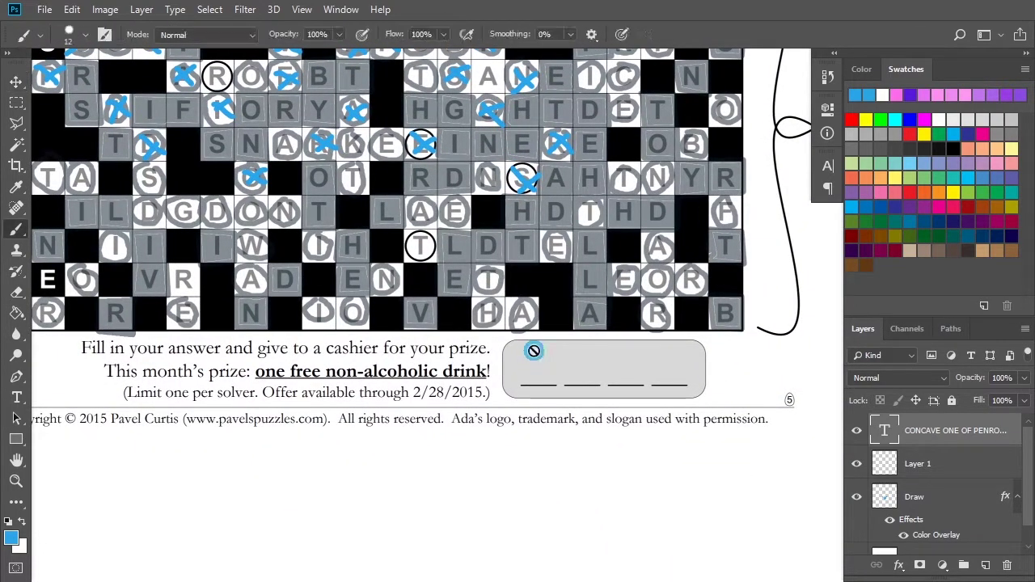
left_click(922, 465)
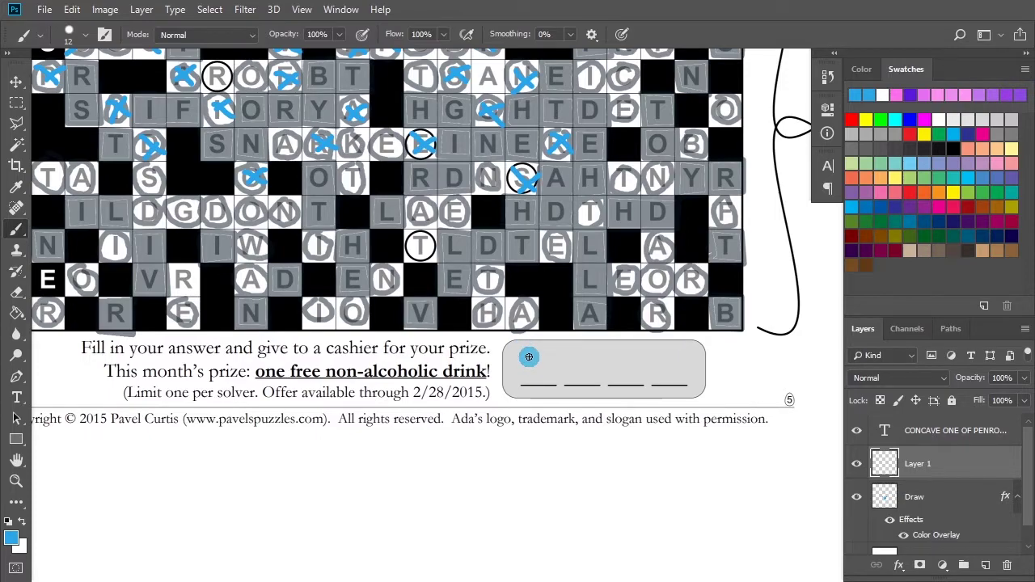
mouse_move(522, 355)
left_mouse_down()
mouse_move(523, 381)
mouse_move(560, 374)
mouse_move(533, 351)
mouse_move(563, 364)
mouse_move(586, 353)
mouse_move(594, 377)
mouse_move(580, 366)
mouse_move(638, 354)
mouse_move(624, 364)
mouse_move(642, 378)
mouse_move(679, 362)
mouse_move(669, 362)
mouse_move(670, 389)
left_mouse_up()
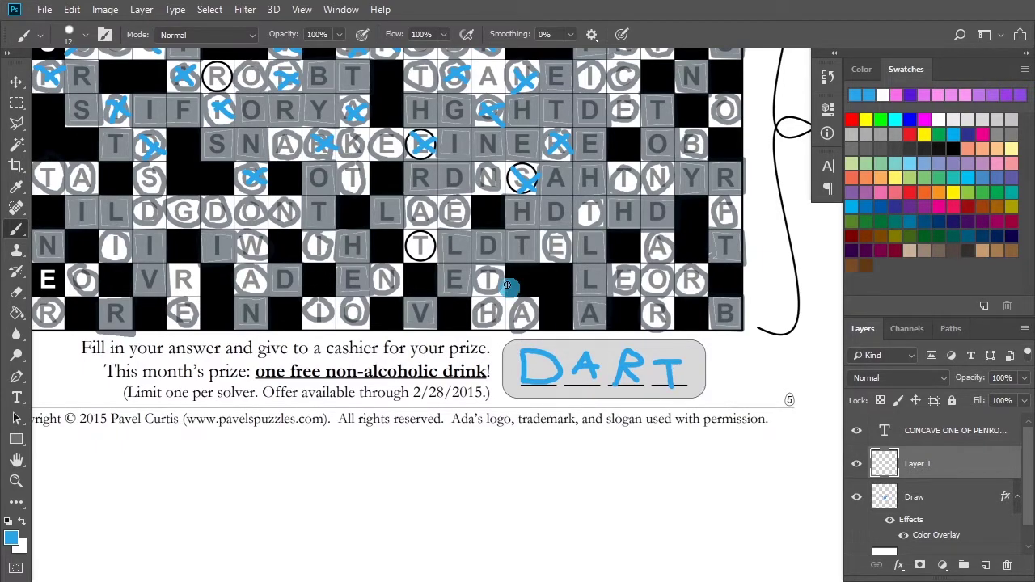
Review the puzzle page in full-screen view, from the instructions down to the clue, the solved grid and the written answer.
left_click_drag(513, 292, 529, 429)
mouse_move(546, 67)
left_mouse_down()
mouse_move(554, 392)
mouse_move(565, 391)
mouse_move(590, 352)
left_mouse_up()
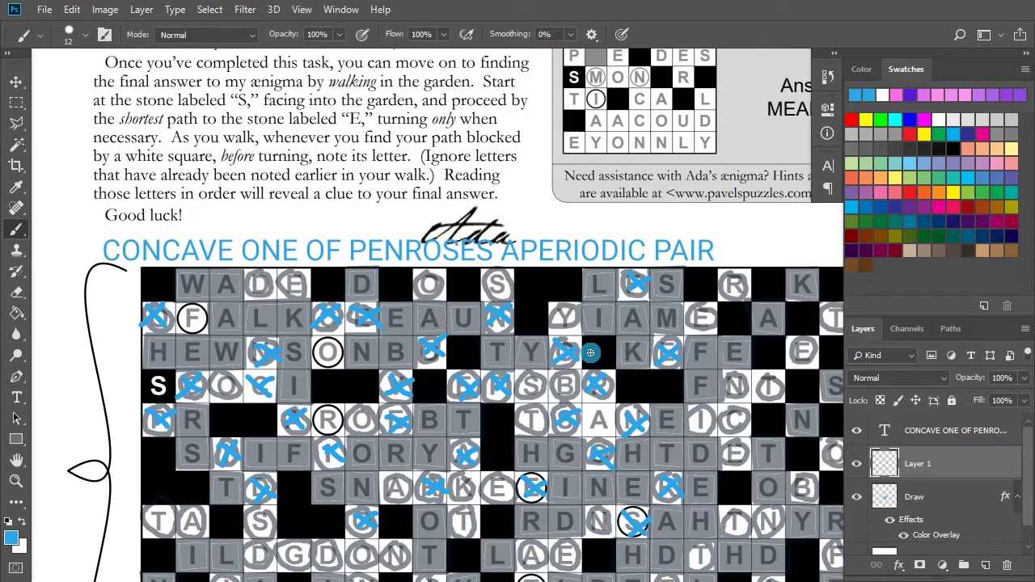
left_click_drag(590, 352, 557, 105)
left_click_drag(570, 271, 522, 415)
key("f")
key("f")
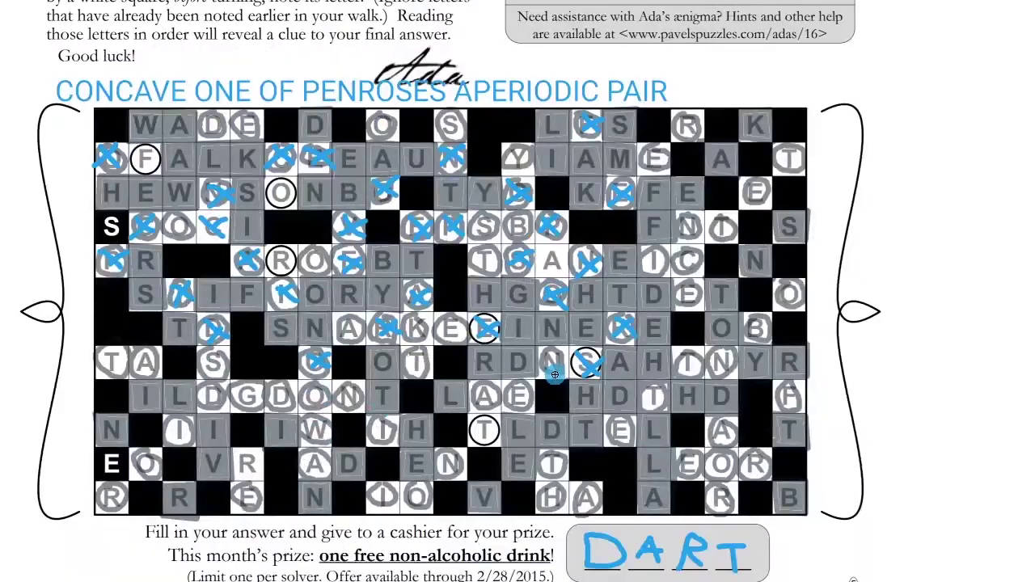
mouse_move(508, 374)
left_mouse_down()
mouse_move(512, 321)
mouse_move(590, 331)
mouse_move(604, 322)
mouse_move(492, 462)
mouse_move(522, 196)
left_mouse_up()
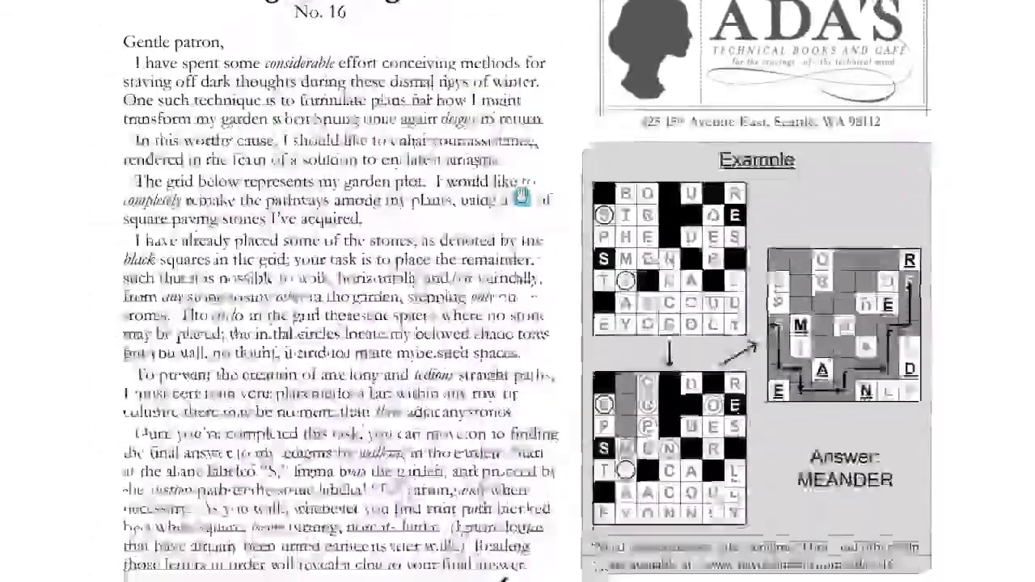
scroll(480, 164, "down", 5)
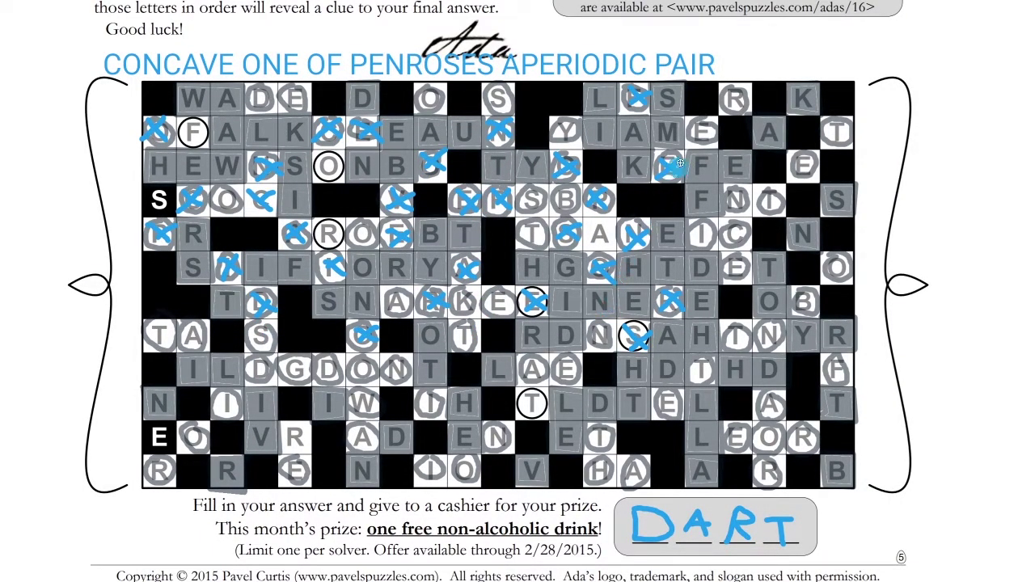
Try marking off the grid's upper-right region with a blue brush loop and a diagonal line, undoing both marks.
mouse_move(796, 46)
left_mouse_down()
mouse_move(650, 162)
mouse_move(898, 330)
mouse_move(750, 49)
left_mouse_up()
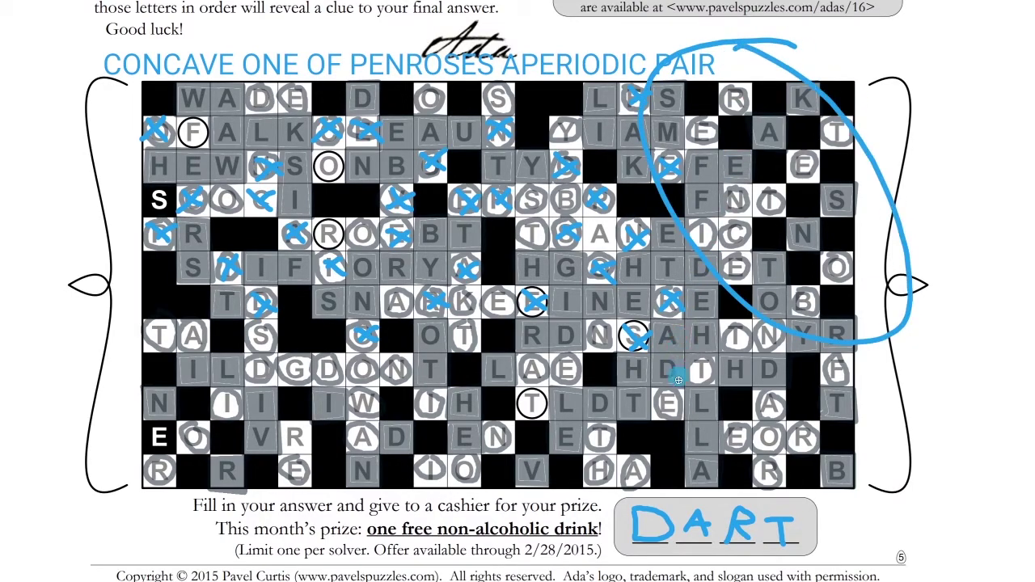
key("ctrl+z")
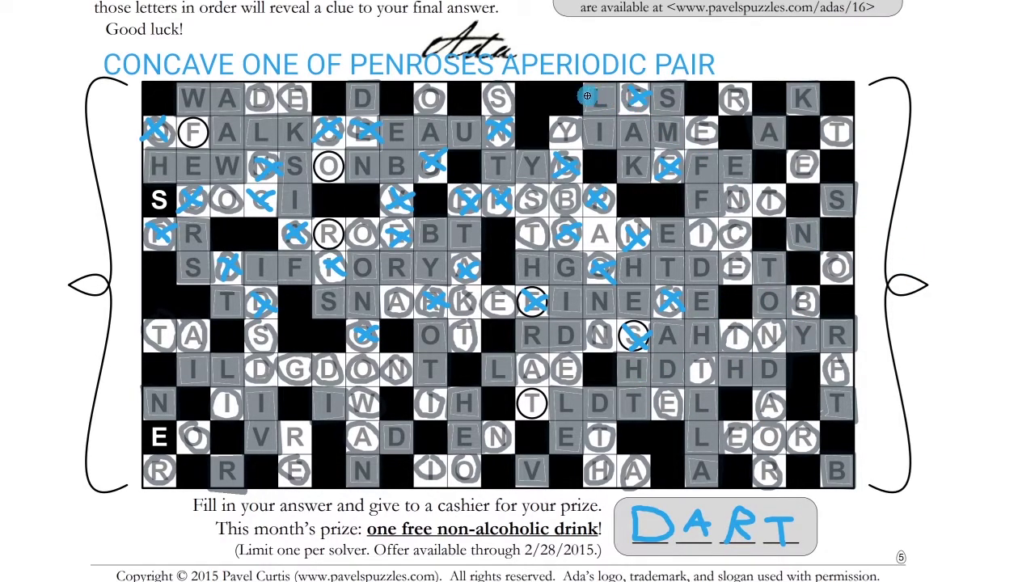
left_click_drag(571, 75, 925, 388)
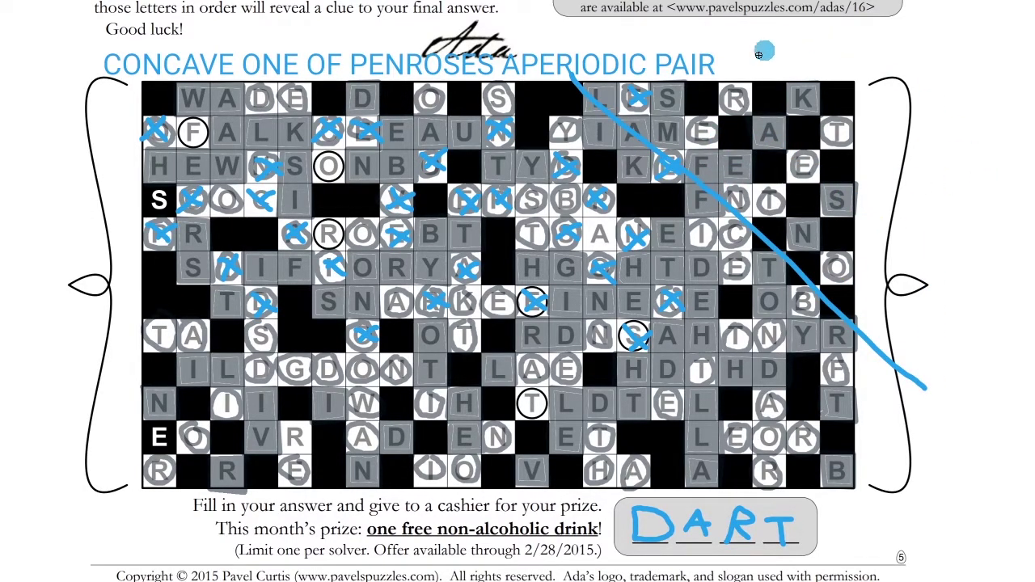
left_click_drag(738, 222, 727, 235)
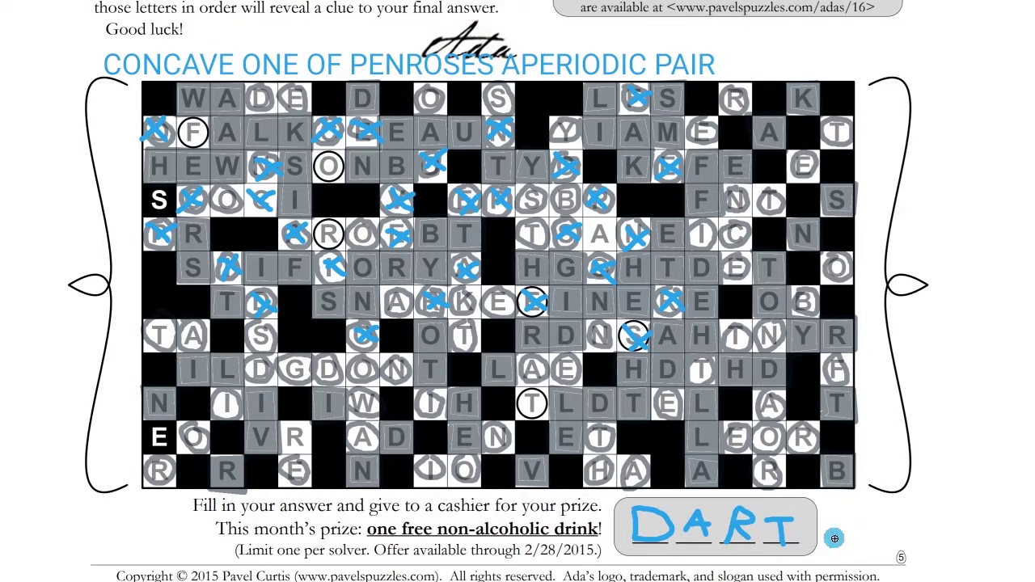
mouse_move(914, 544)
left_mouse_down()
mouse_move(889, 557)
mouse_move(923, 547)
left_mouse_up()
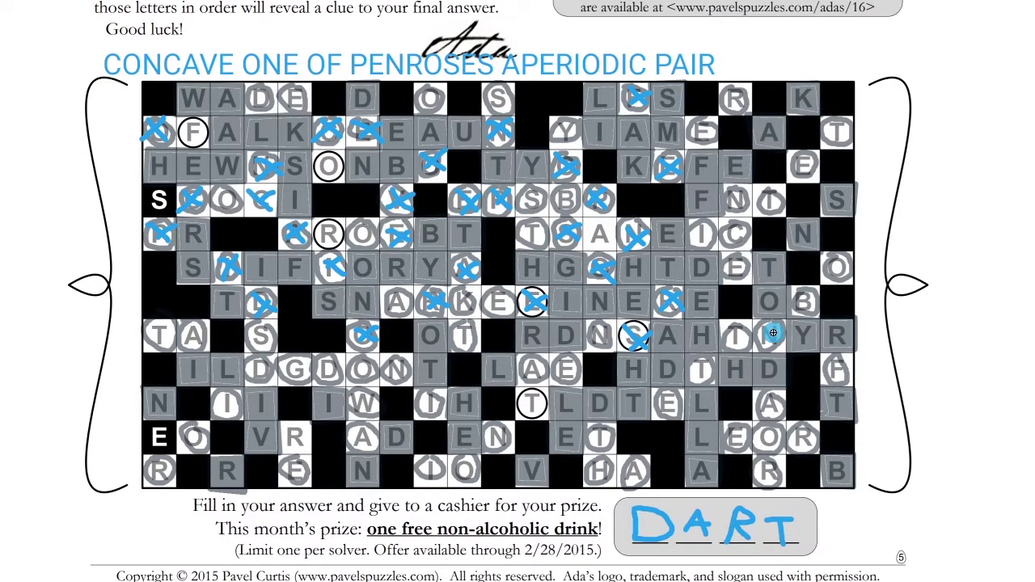
Trace the walk's path through the grid from stone S towards stone E with blue brush strokes on Layer 1.
mouse_move(166, 189)
left_mouse_down()
mouse_move(216, 161)
mouse_move(220, 131)
mouse_move(278, 130)
mouse_move(299, 195)
mouse_move(366, 211)
mouse_move(392, 127)
mouse_move(452, 132)
mouse_move(487, 171)
mouse_move(558, 166)
left_mouse_up()
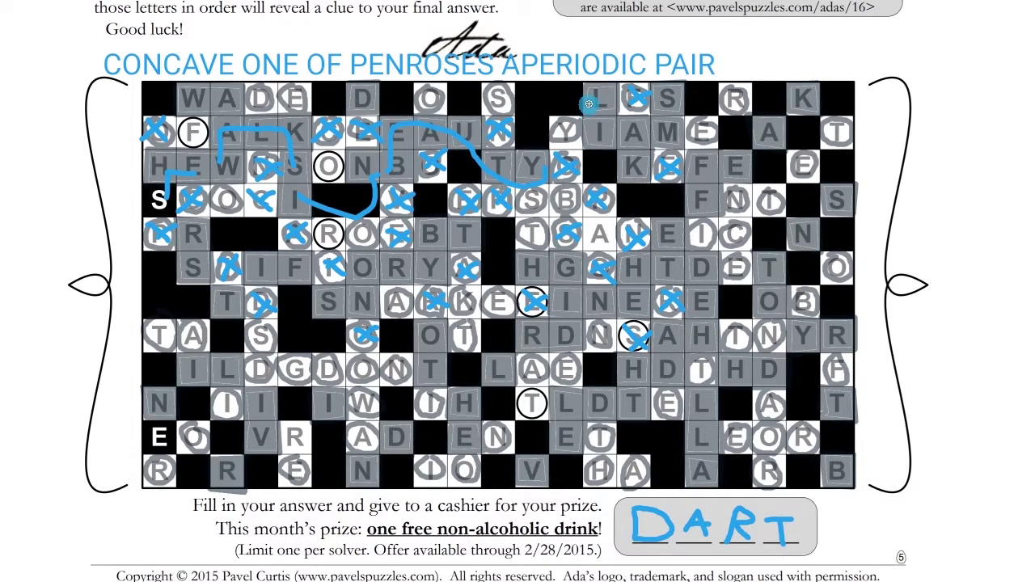
mouse_move(591, 100)
left_mouse_down()
mouse_move(610, 174)
mouse_move(621, 172)
mouse_move(647, 221)
mouse_move(668, 224)
mouse_move(679, 267)
mouse_move(636, 258)
mouse_move(628, 300)
mouse_move(561, 292)
mouse_move(562, 267)
mouse_move(499, 265)
mouse_move(489, 239)
mouse_move(450, 226)
mouse_move(433, 260)
mouse_move(392, 265)
mouse_move(426, 247)
mouse_move(414, 271)
mouse_move(367, 259)
mouse_move(363, 303)
mouse_move(332, 305)
left_mouse_up()
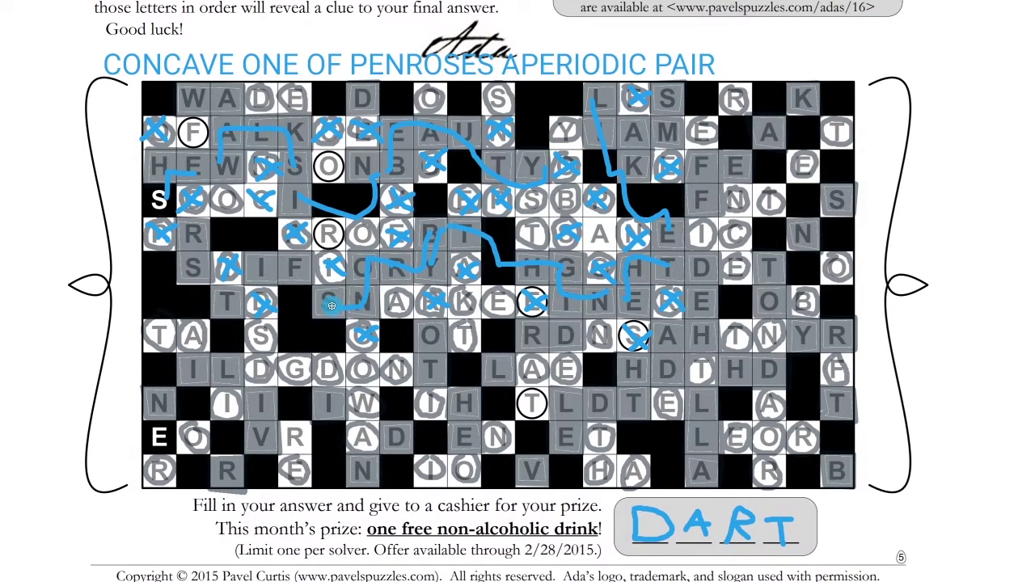
mouse_move(267, 257)
left_mouse_down()
mouse_move(201, 237)
mouse_move(205, 283)
mouse_move(229, 311)
left_mouse_up()
mouse_move(233, 348)
left_mouse_down()
mouse_move(178, 359)
mouse_move(151, 419)
left_mouse_up()
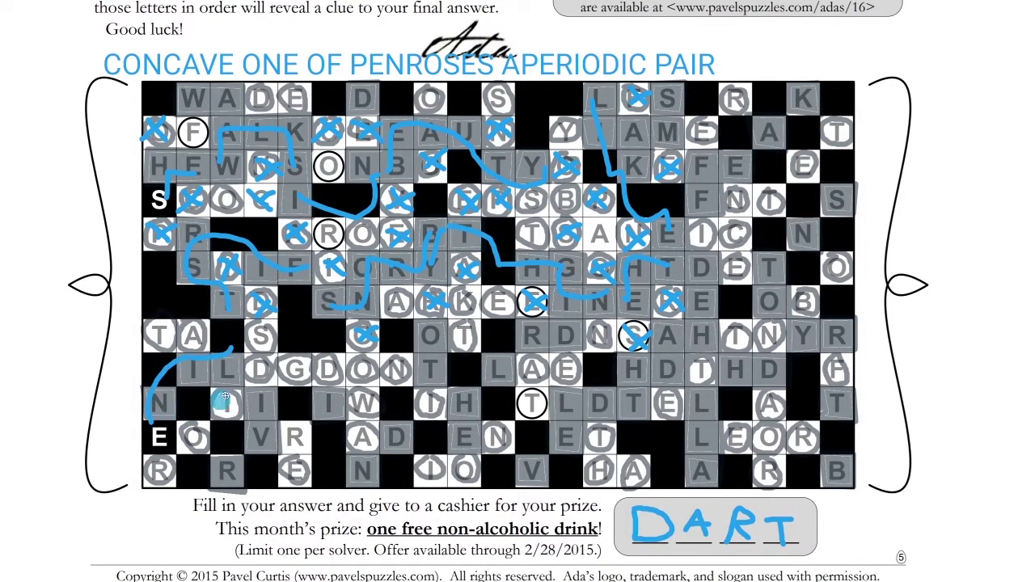